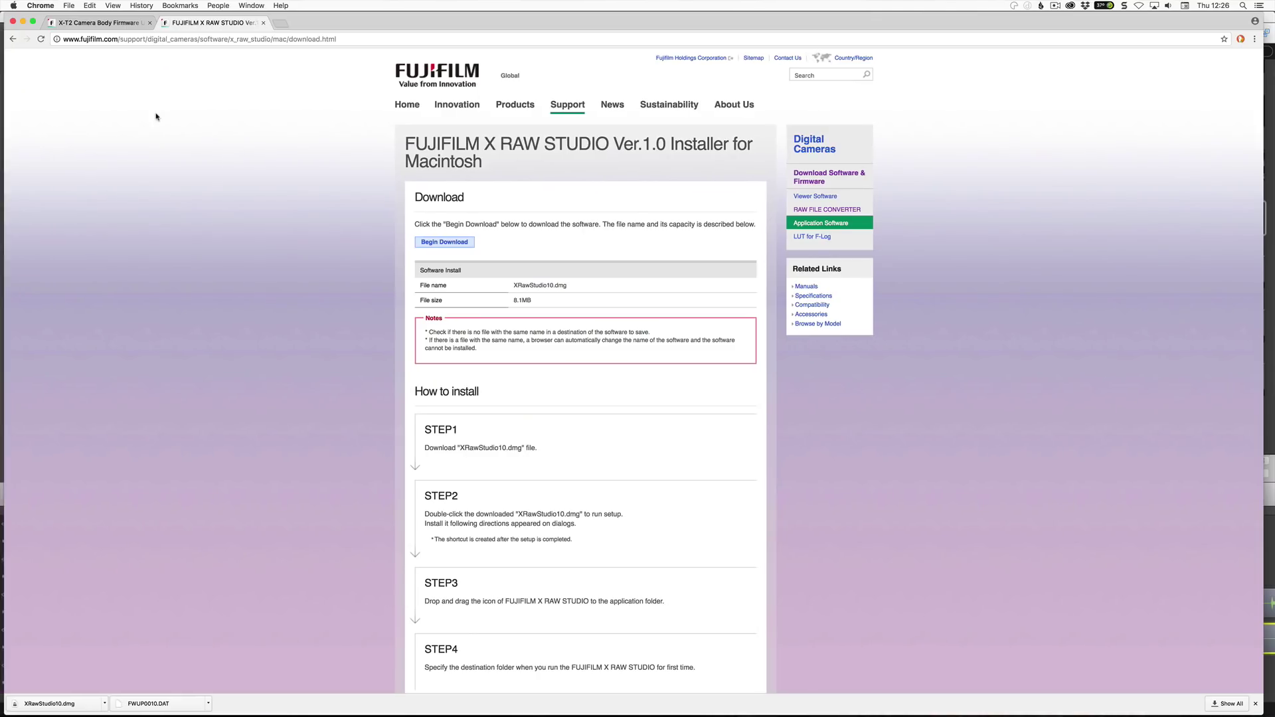
# Switch to the X-T2 Camera Body Firmware Update Ver.3.00 page listing FWUP0010.DAT
pyautogui.click(100, 22)
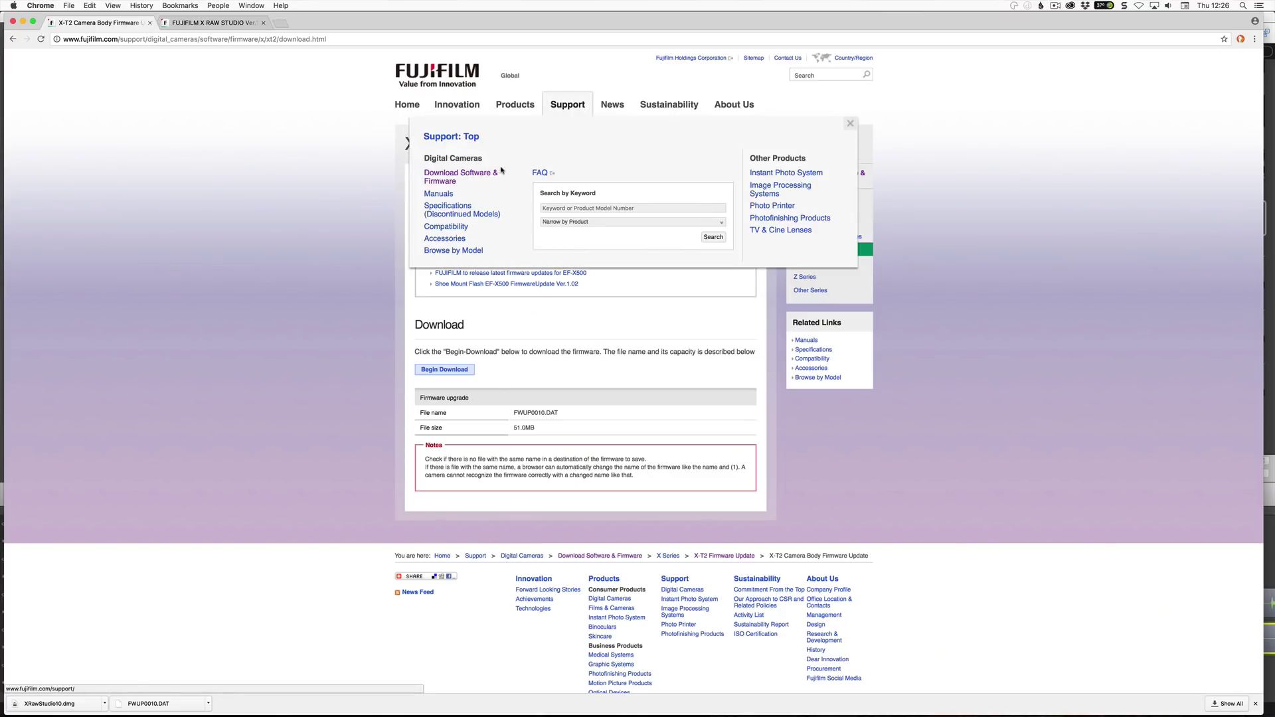
# Bring up the FUJIFILM X RAW STUDIO Ver.1.0 Installer for Macintosh page in Chrome
pyautogui.click(219, 23)
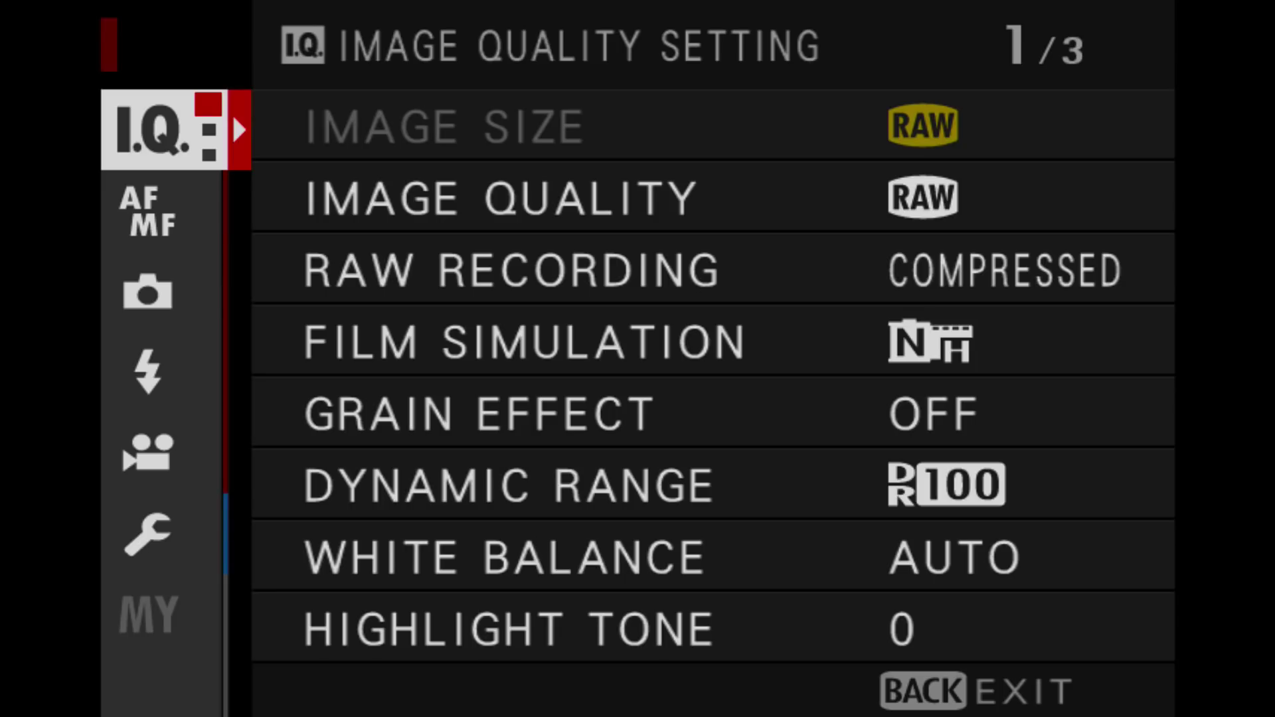
# Under Set Up > CONNECTION SETTING, set PC CONNECTION MODE to USB RAW CONV./BACKUP RESTORE
pyautogui.press('Down')
pyautogui.press('Down')
pyautogui.press('Down')
pyautogui.press('Down')
pyautogui.press('Down')
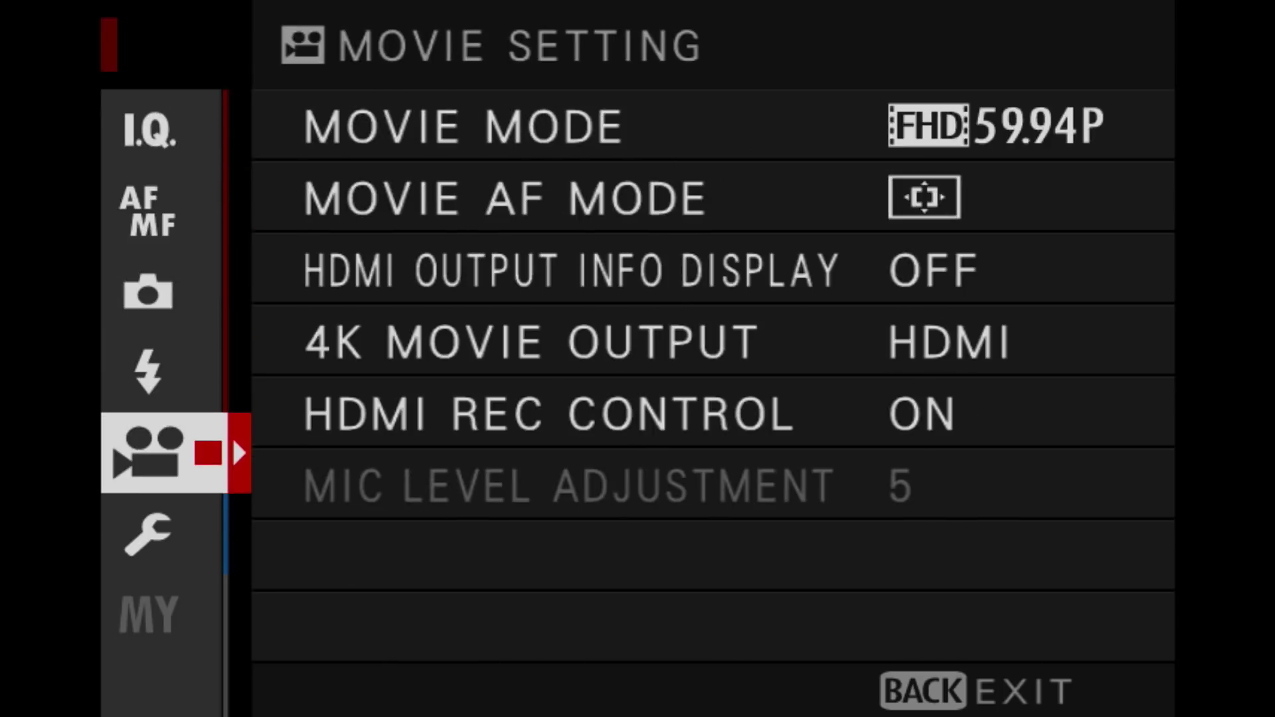
pyautogui.press('Right')
pyautogui.press('Down')
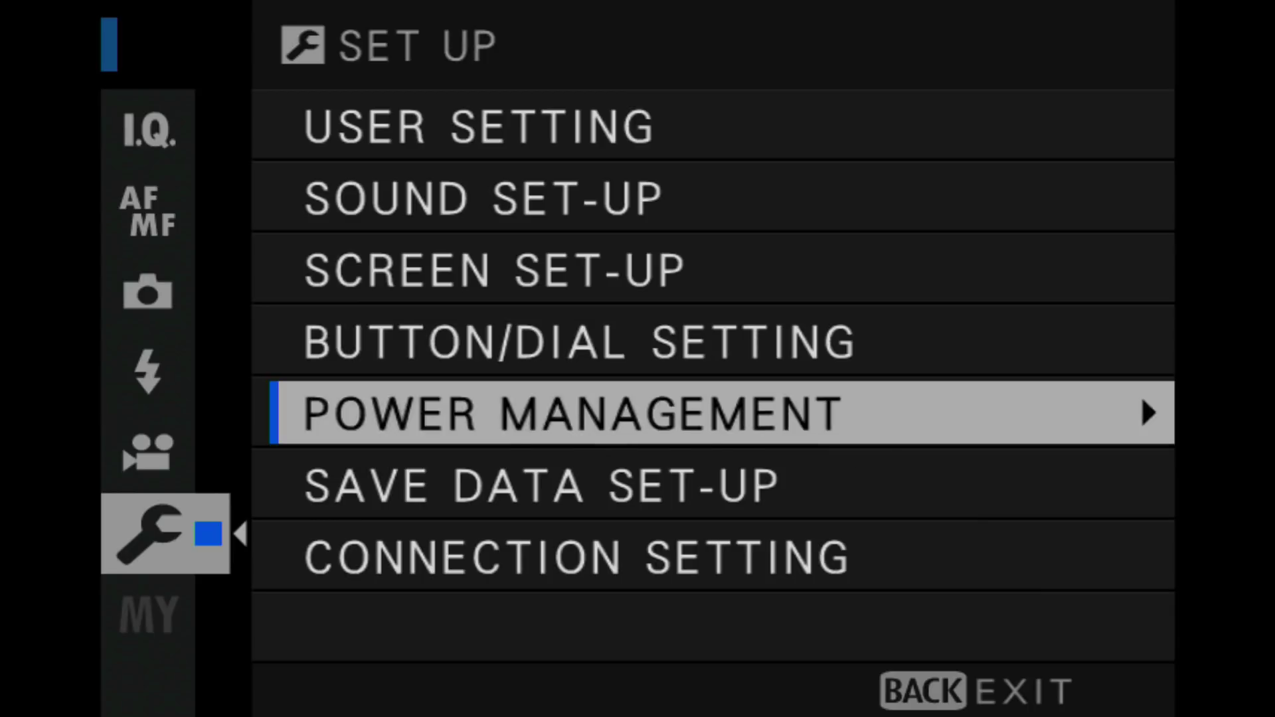
pyautogui.press('Down')
pyautogui.press('Right')
pyautogui.press('Down')
pyautogui.press('Down')
pyautogui.press('Down')
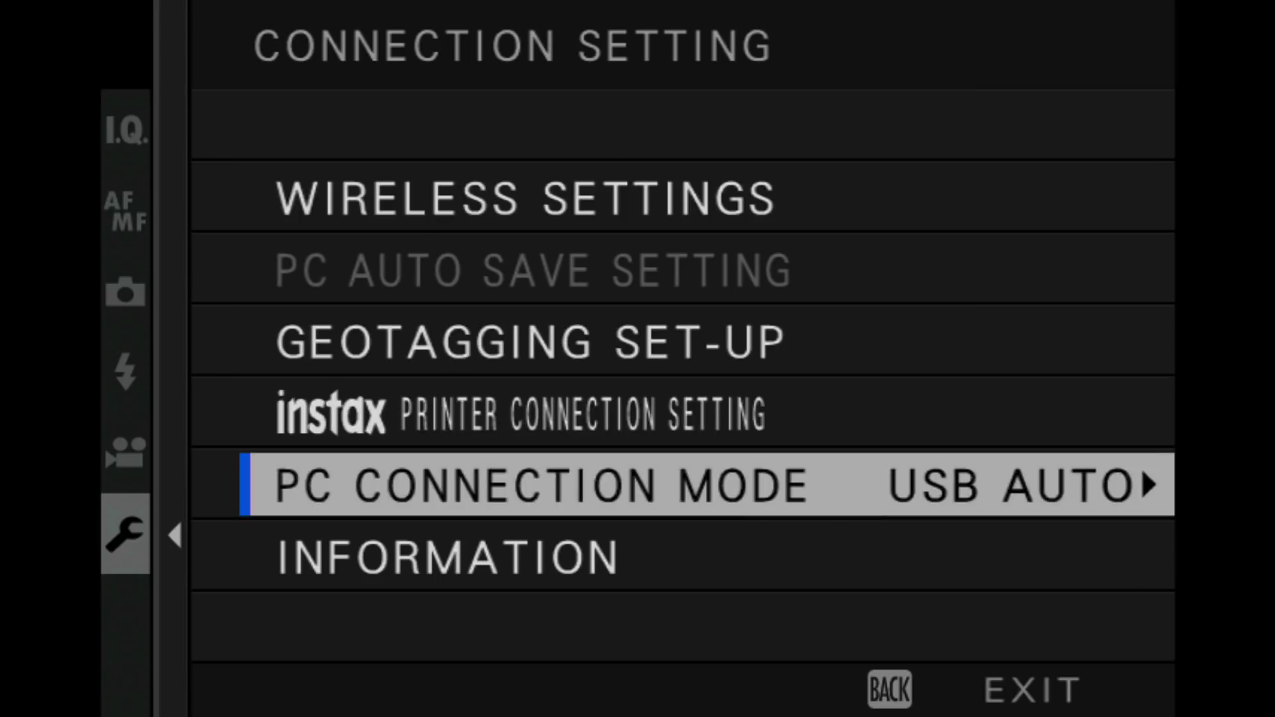
pyautogui.press('Right')
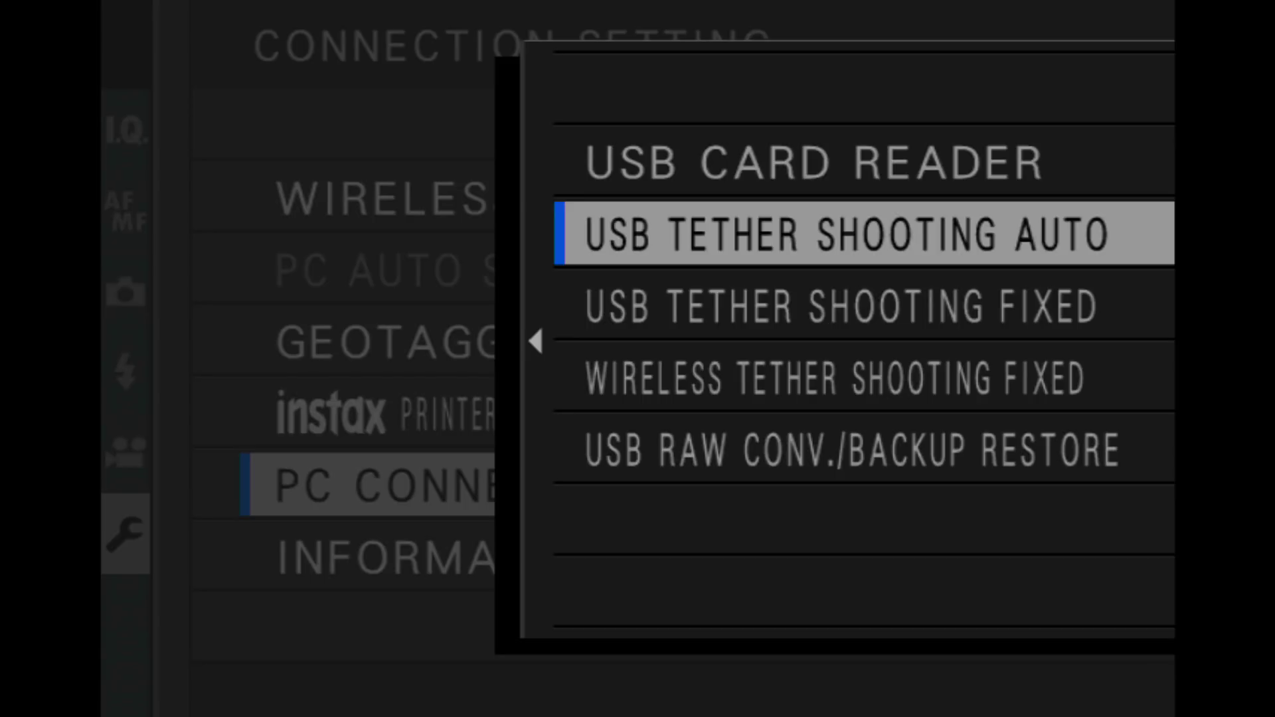
pyautogui.press('Down')
pyautogui.press('Down')
pyautogui.press('Down')
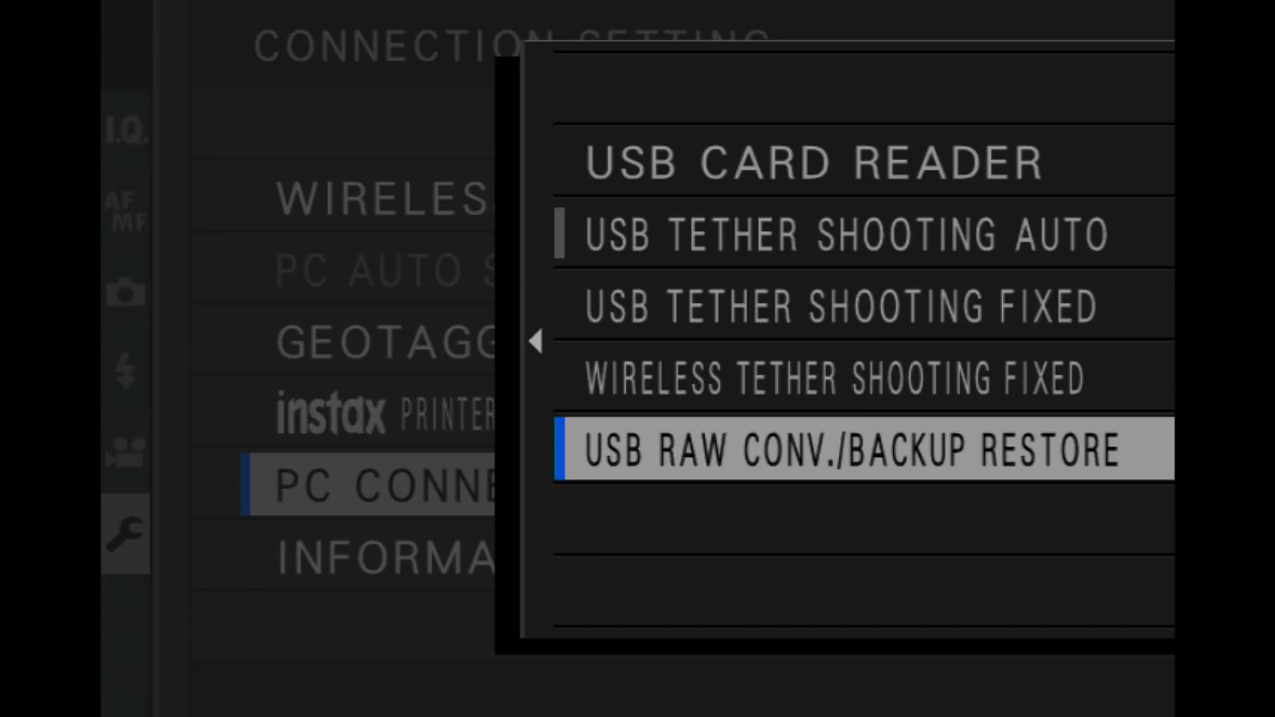
pyautogui.press('Return')
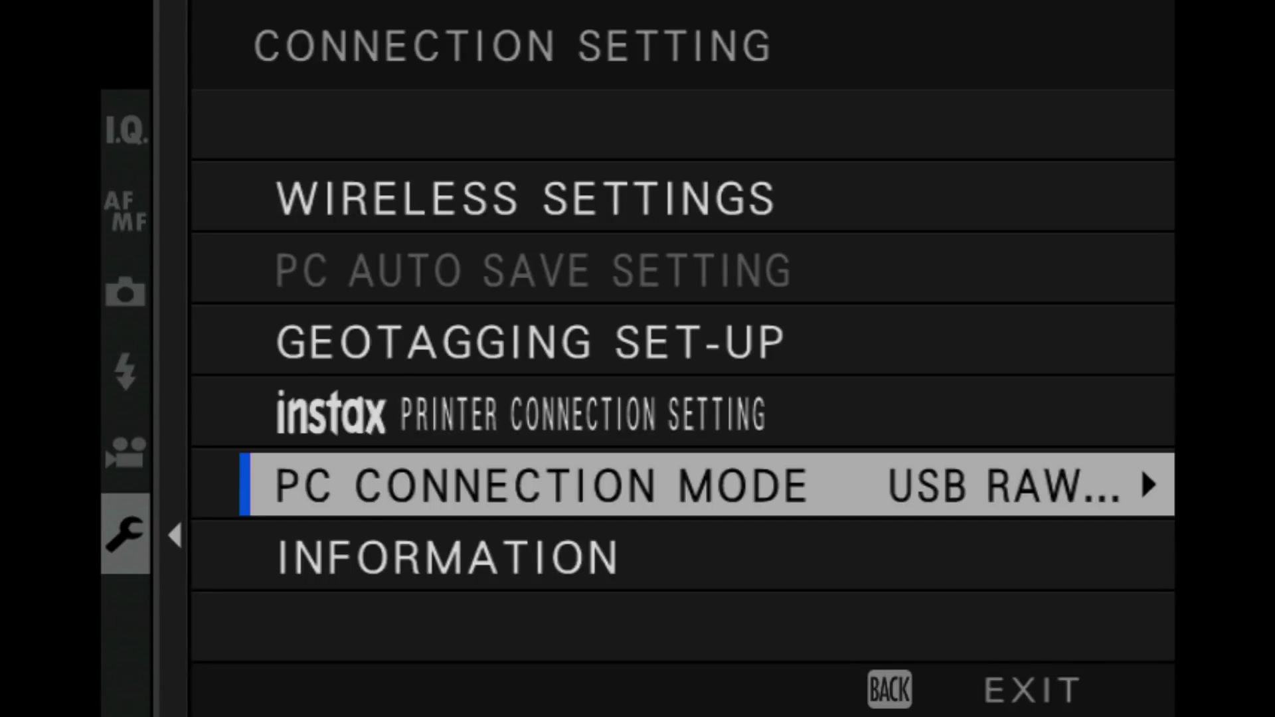
pyautogui.press('Escape')
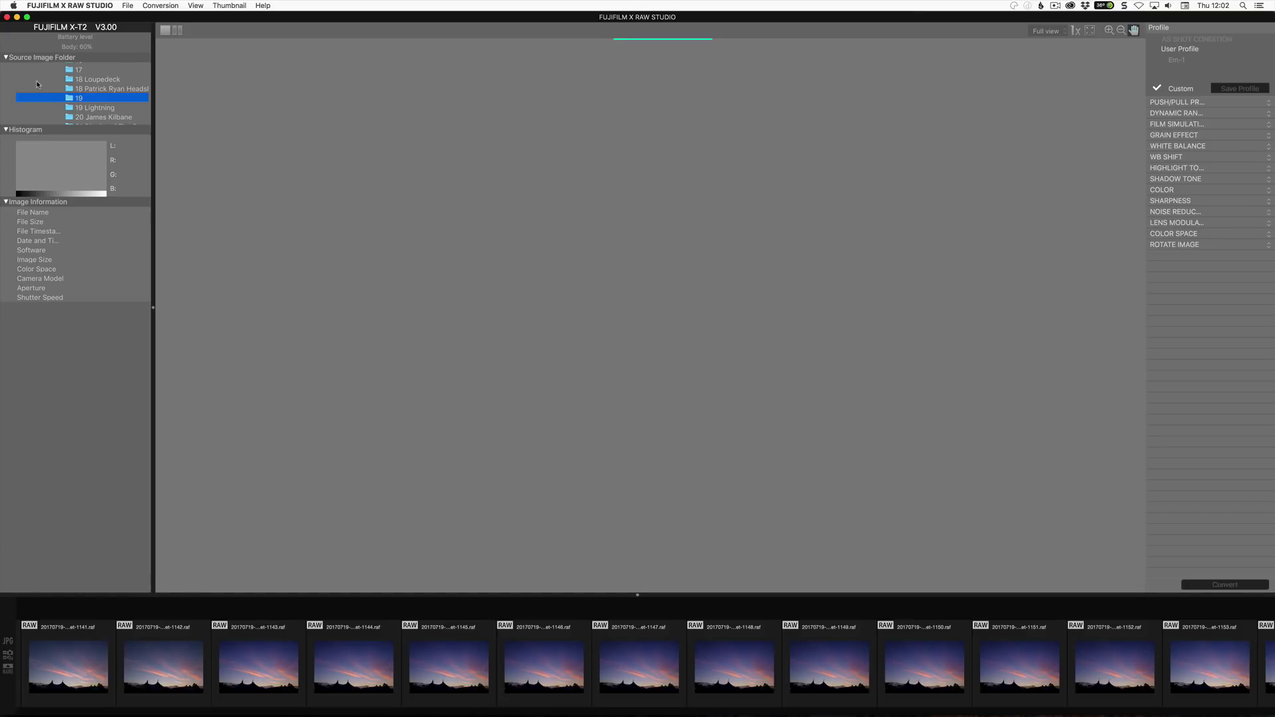
# Scroll the Source Image Folder tree to keep folder 19's sunset RAWs in view
pyautogui.scroll(10, 37, 90)
pyautogui.scroll(10, 38, 84)
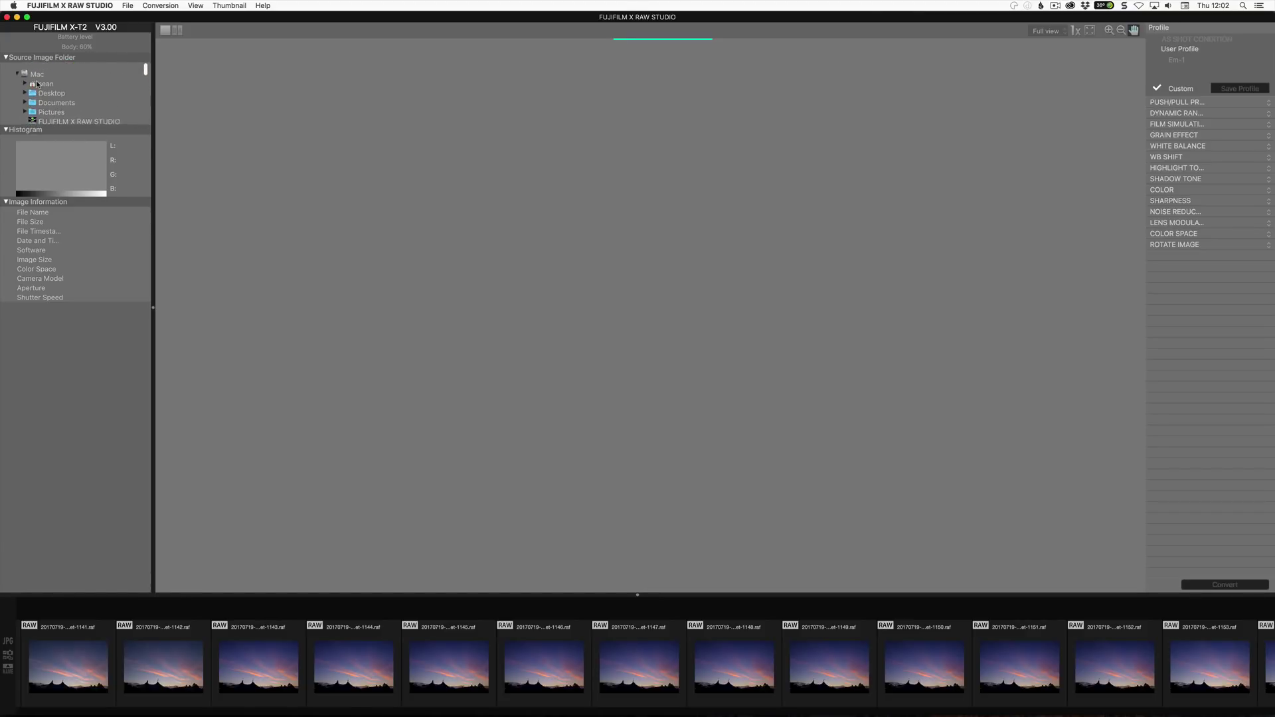
pyautogui.scroll(-10, 37, 84)
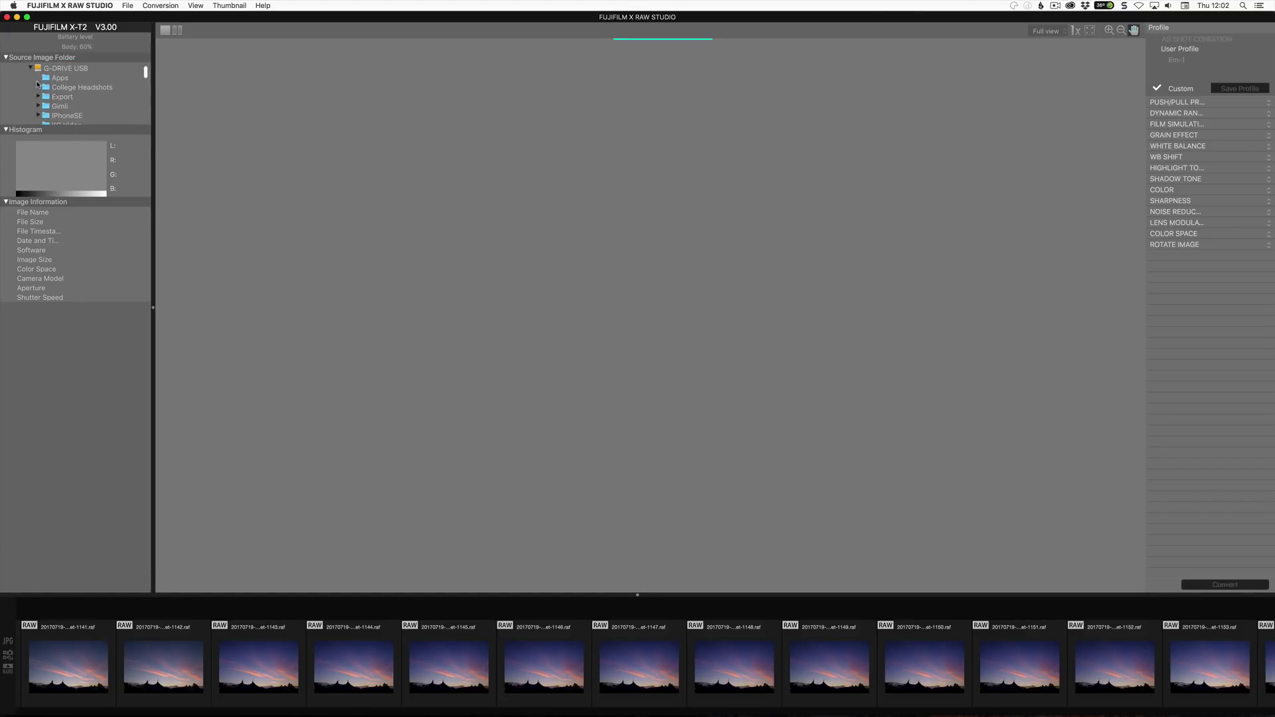
pyautogui.scroll(-10, 36, 85)
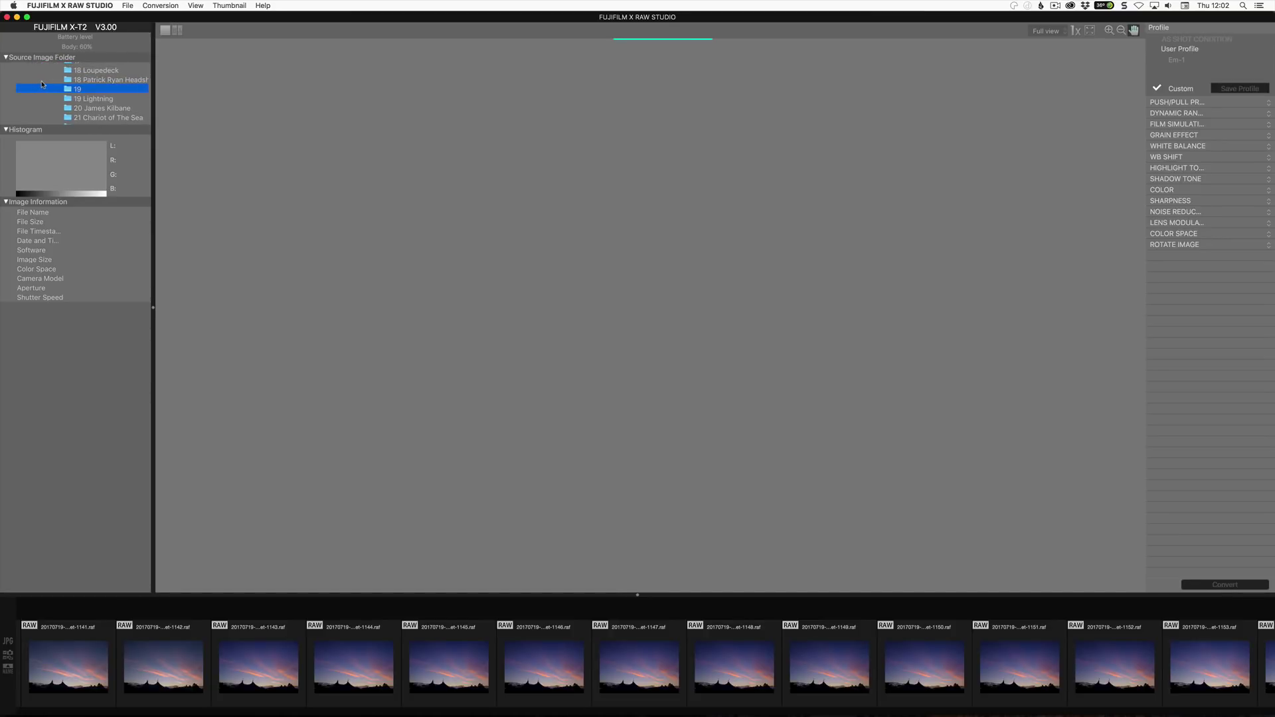
# Load the 1145 RAF big-top sunset thumbnail into the main preview
pyautogui.click(439, 663)
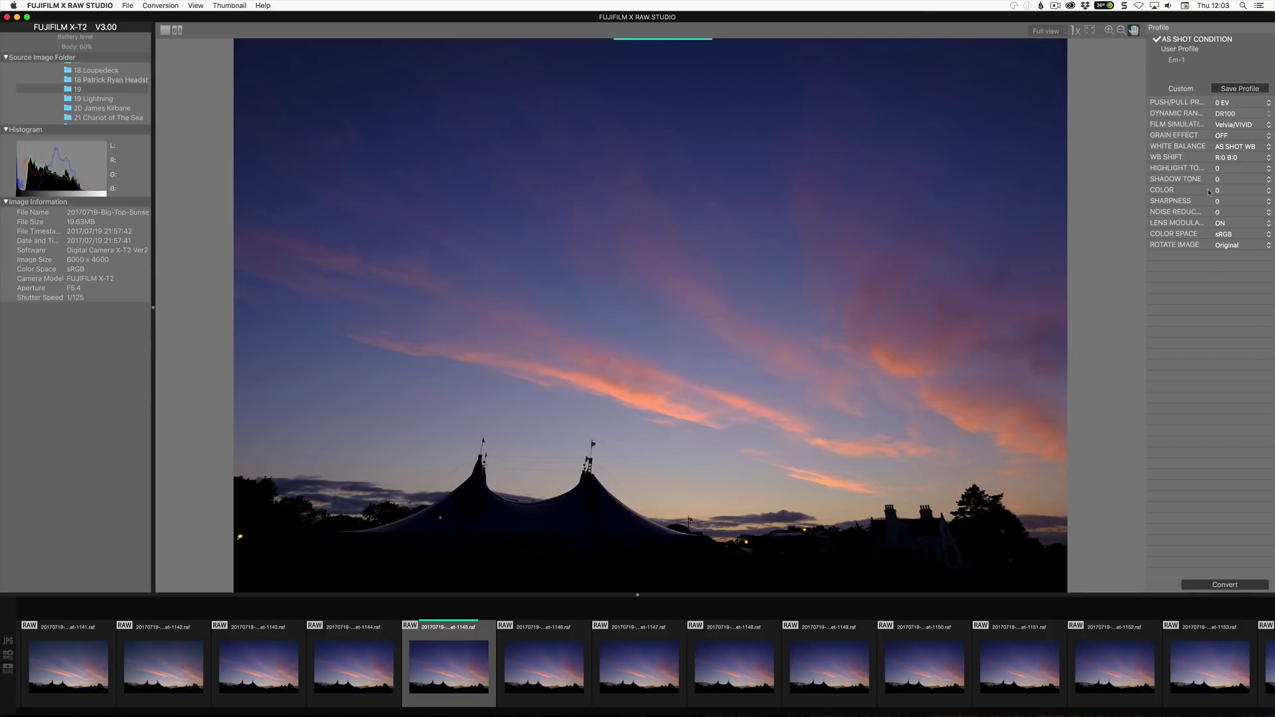
# Set push/pull processing to +1 EV, then +2/3 EV, and grain effect to WEAK
pyautogui.click(1244, 104)
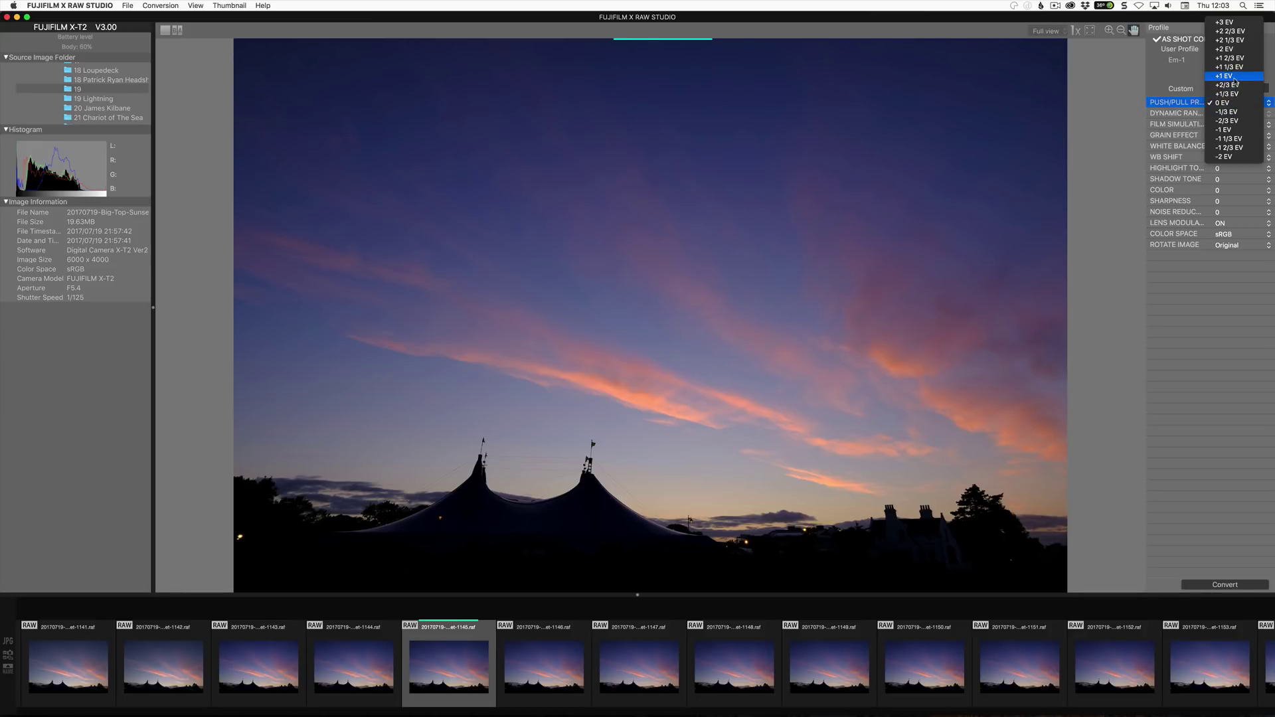
pyautogui.click(1236, 77)
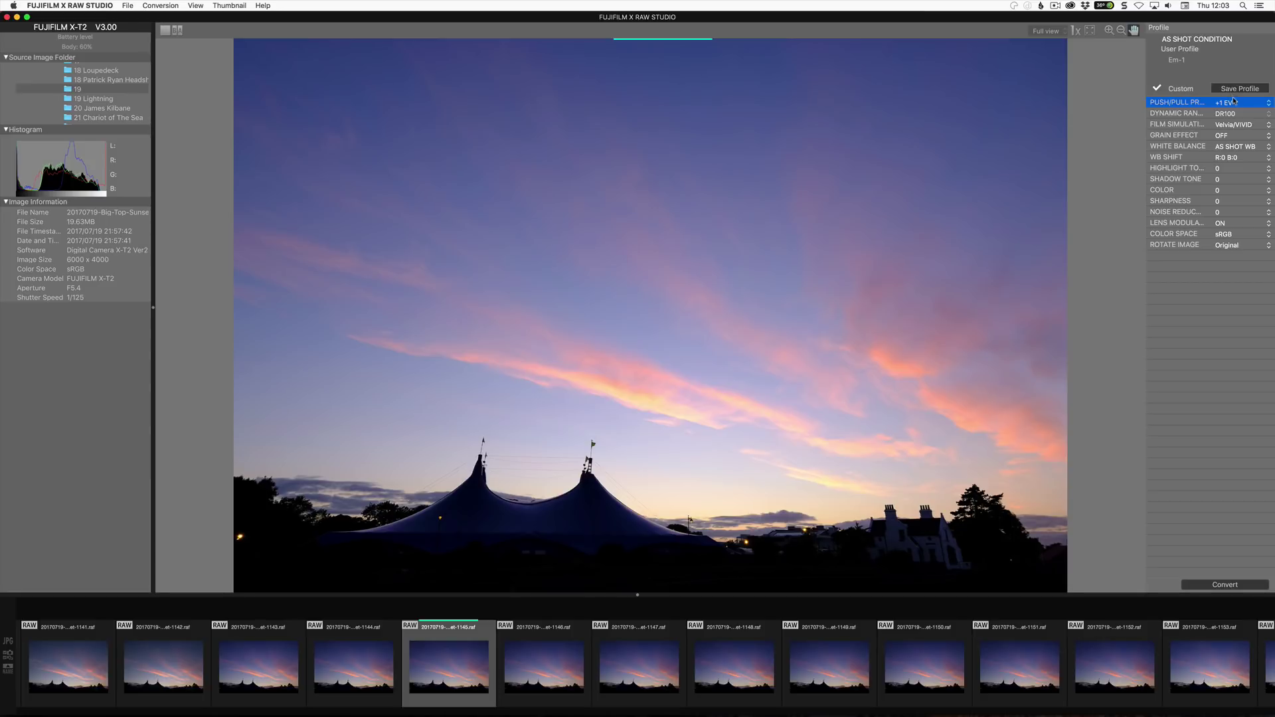
pyautogui.click(1234, 102)
pyautogui.click(1233, 117)
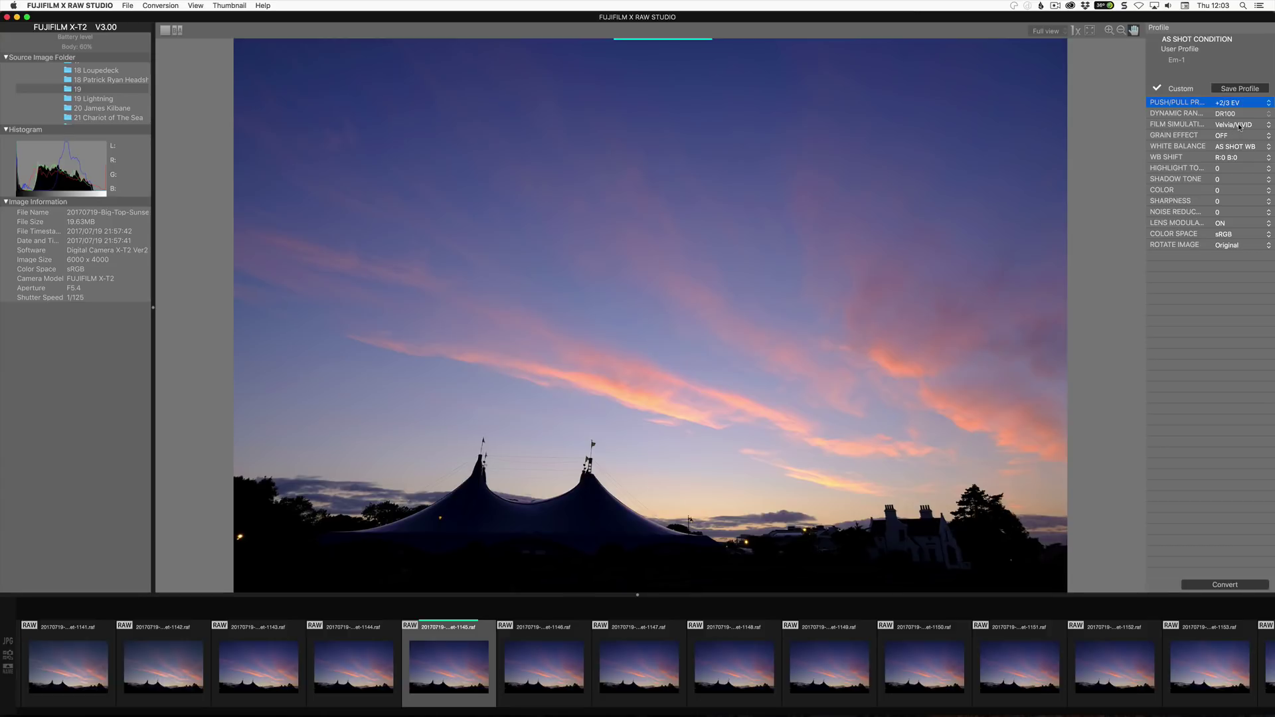
pyautogui.click(1220, 139)
pyautogui.click(1222, 137)
pyautogui.click(1224, 131)
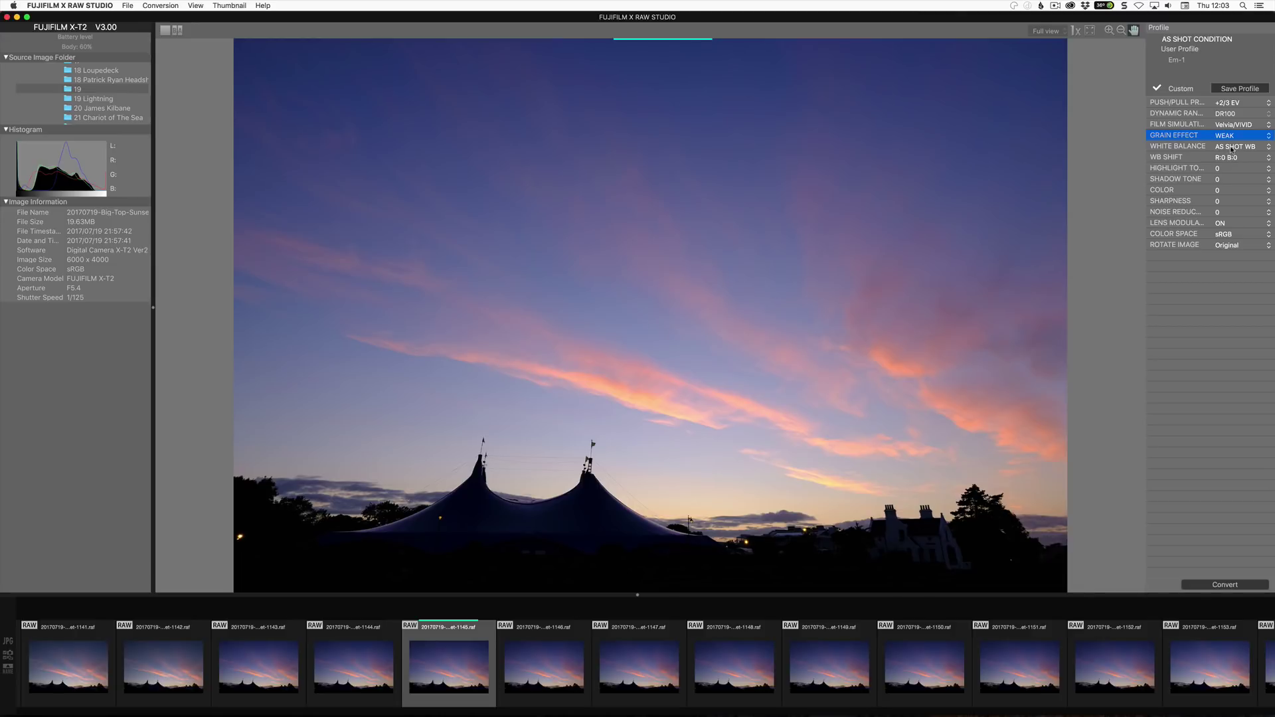
# Try 5000K and 4300K white balance, then settle on FLUORESCENT LIGHT-1
pyautogui.click(1233, 147)
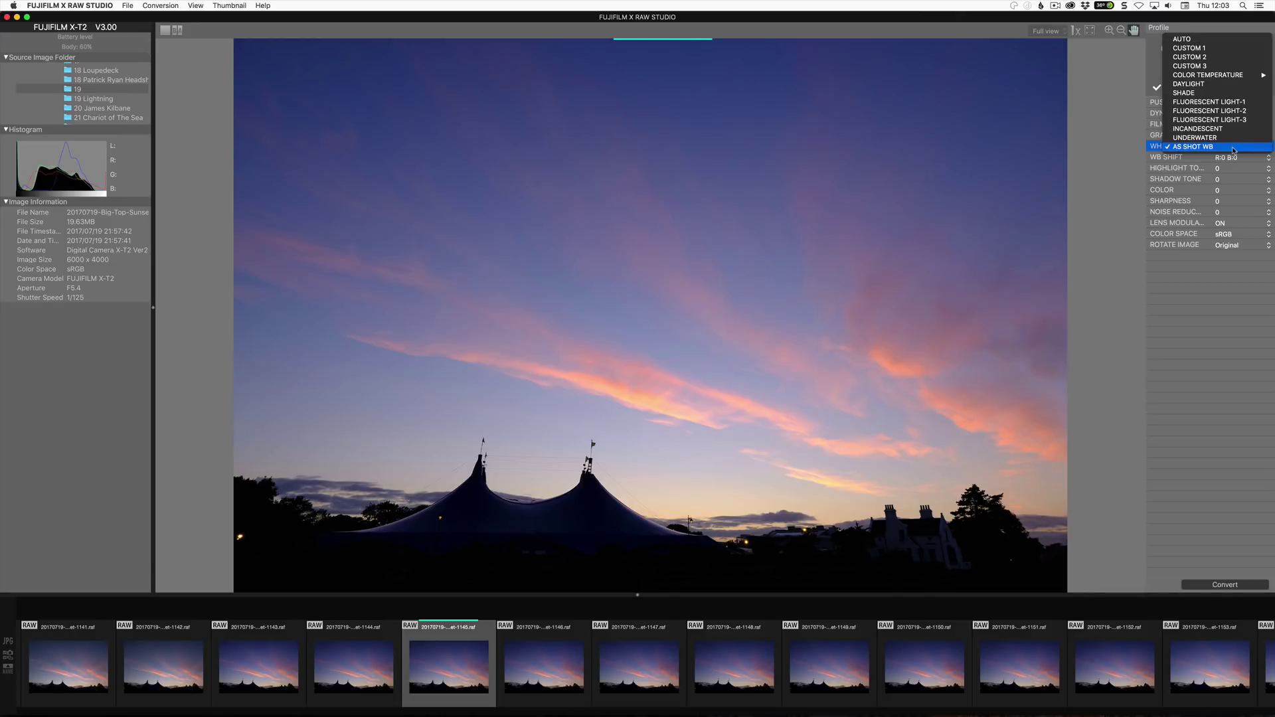
pyautogui.moveTo(1242, 77)
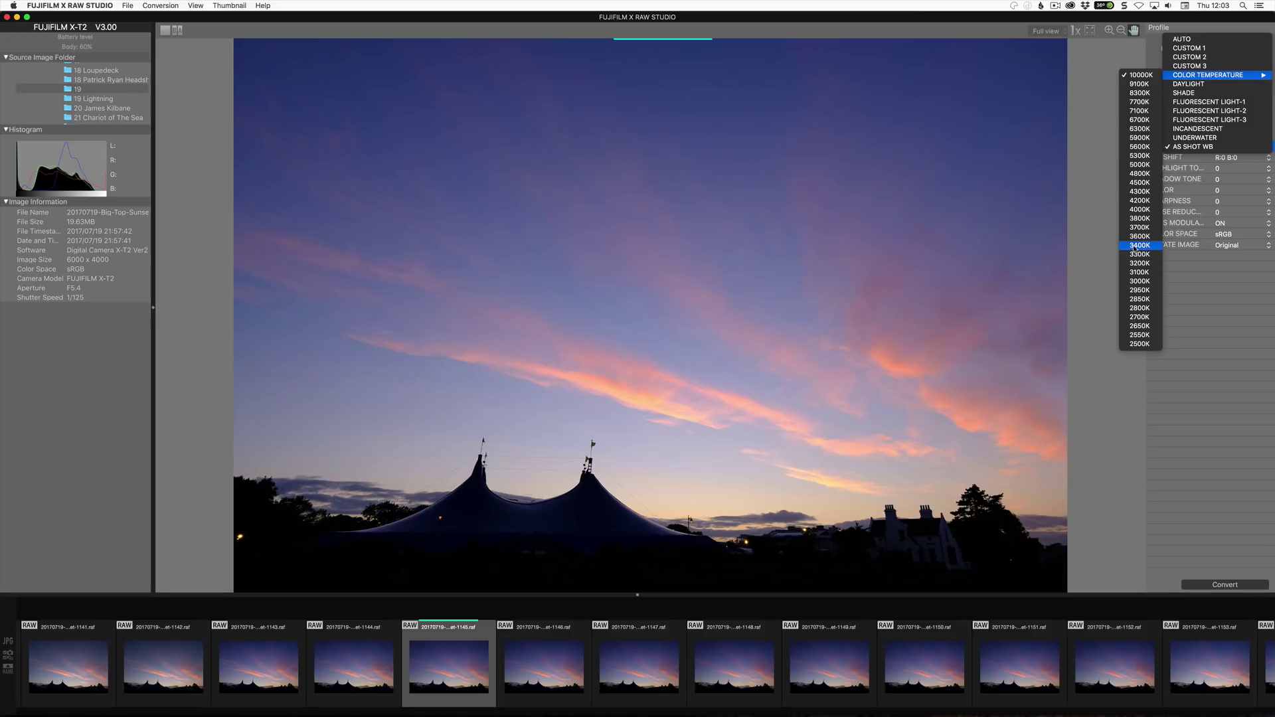
pyautogui.click(1140, 165)
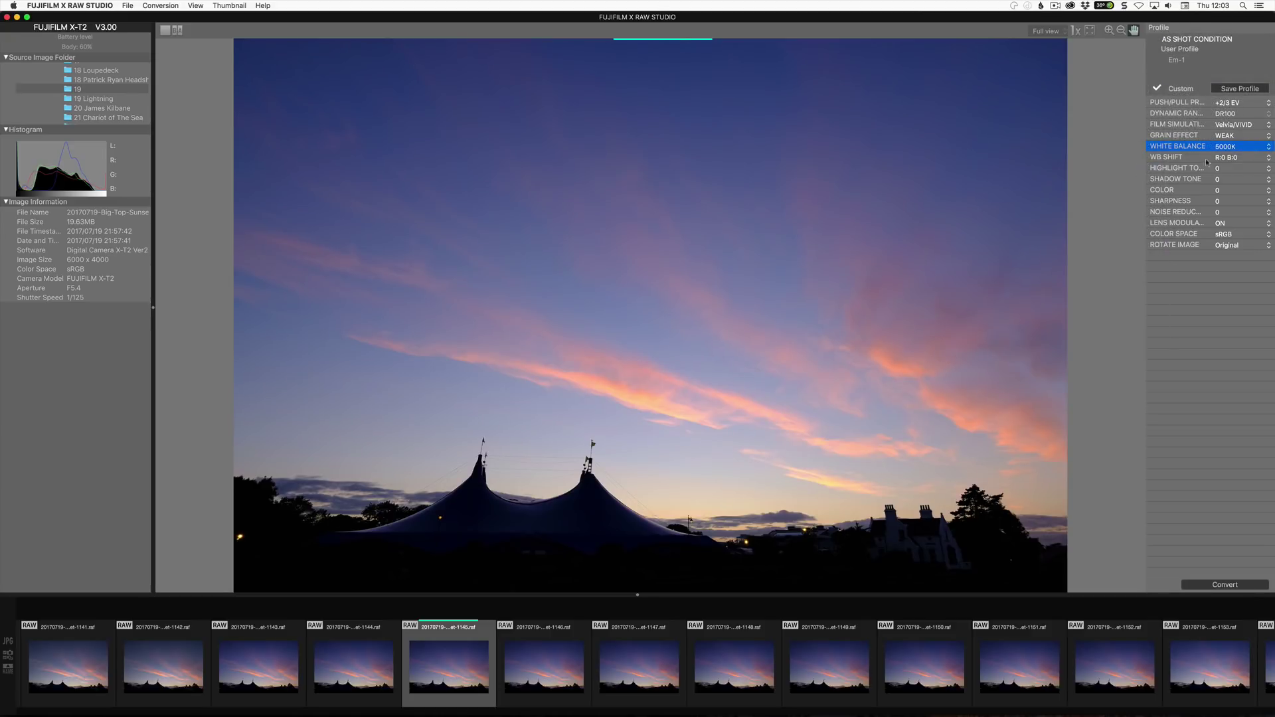
pyautogui.click(1228, 147)
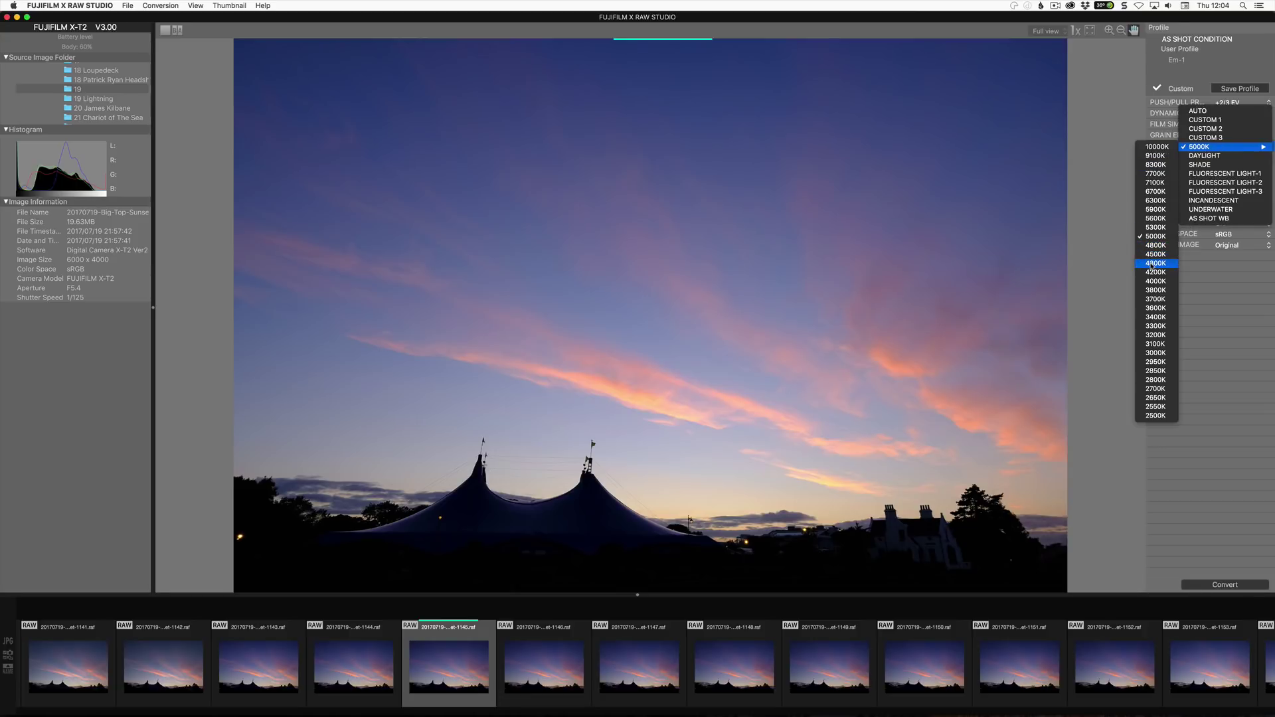
pyautogui.press('Escape')
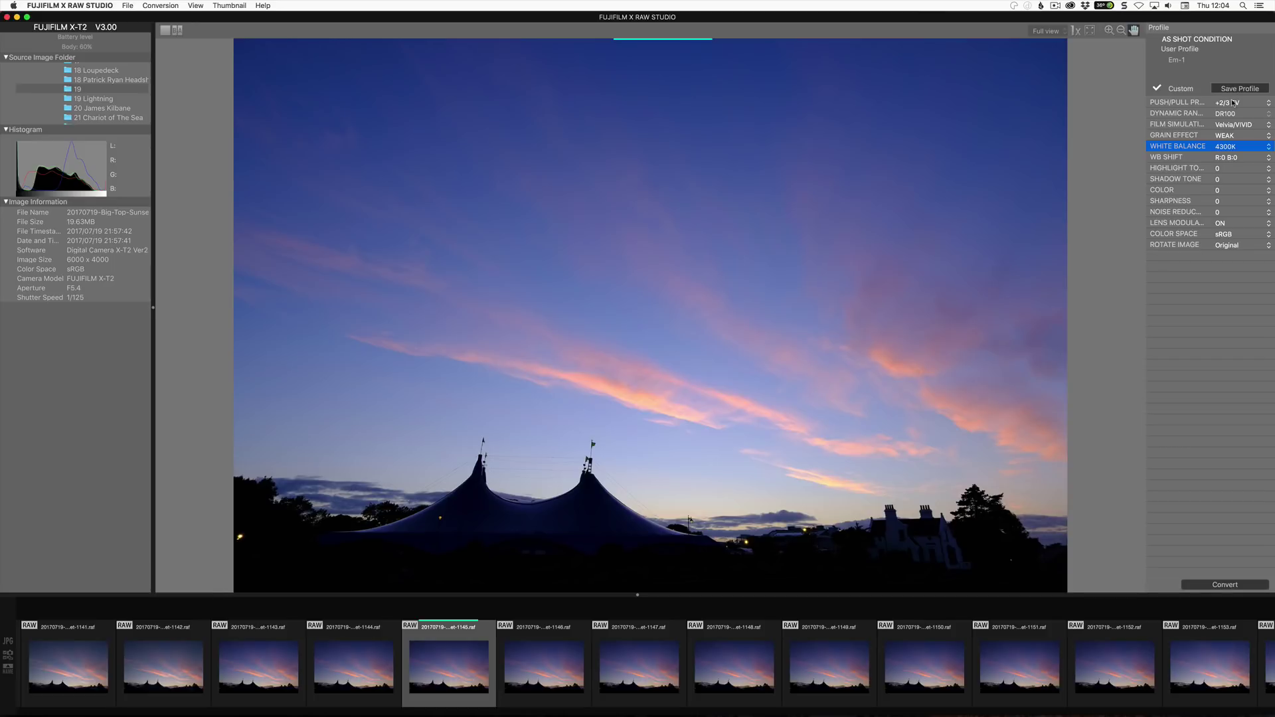
pyautogui.click(1234, 145)
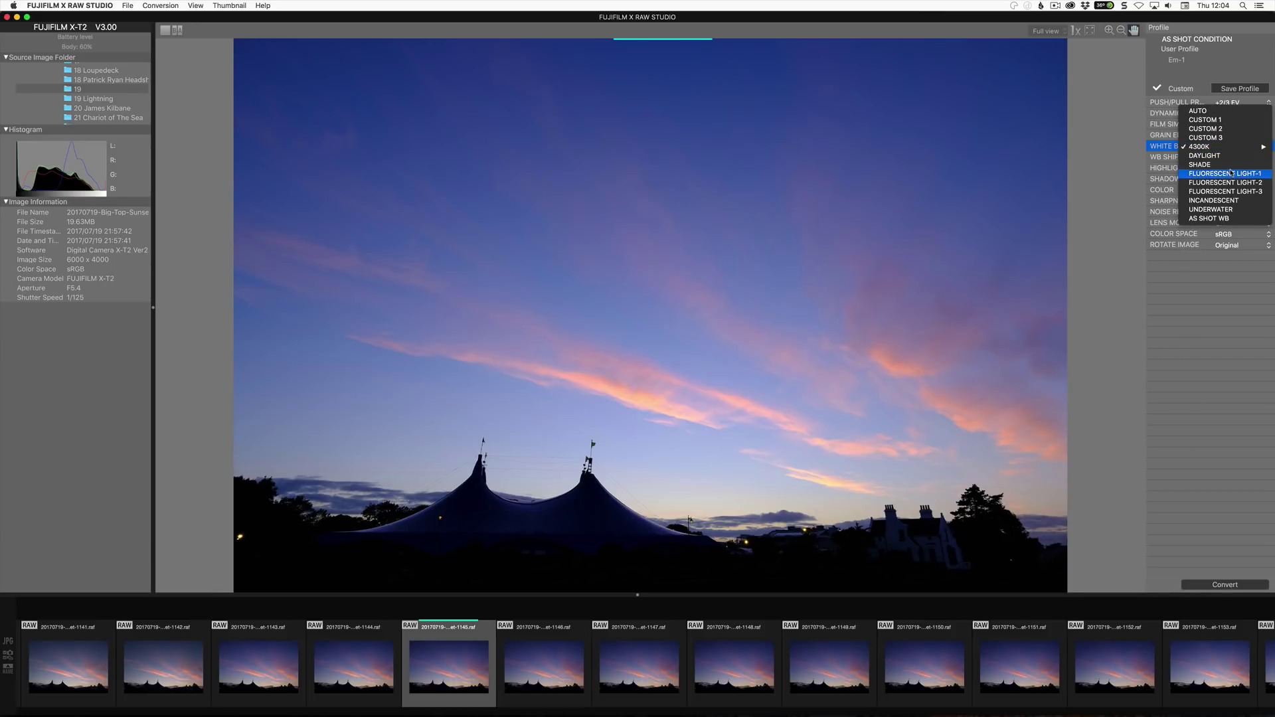
pyautogui.click(1225, 174)
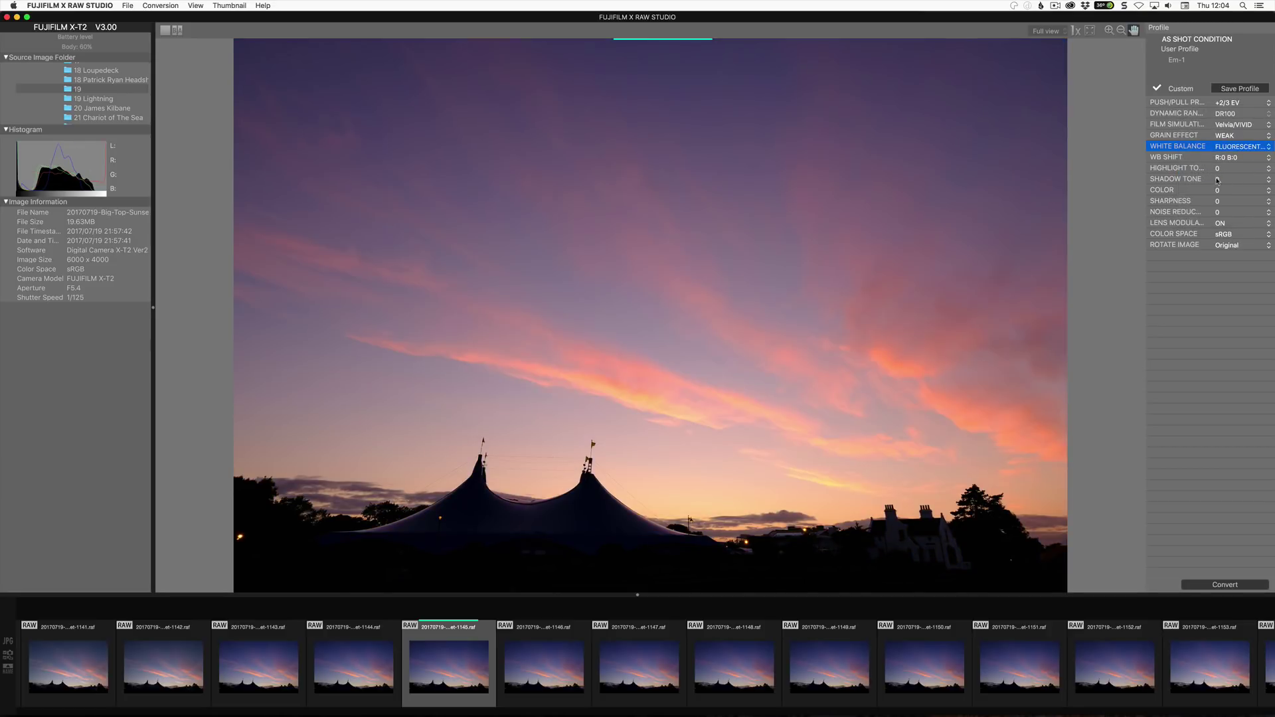
# Lower Highlight Tone to -1 and Shadow Tone to -2
pyautogui.click(1221, 169)
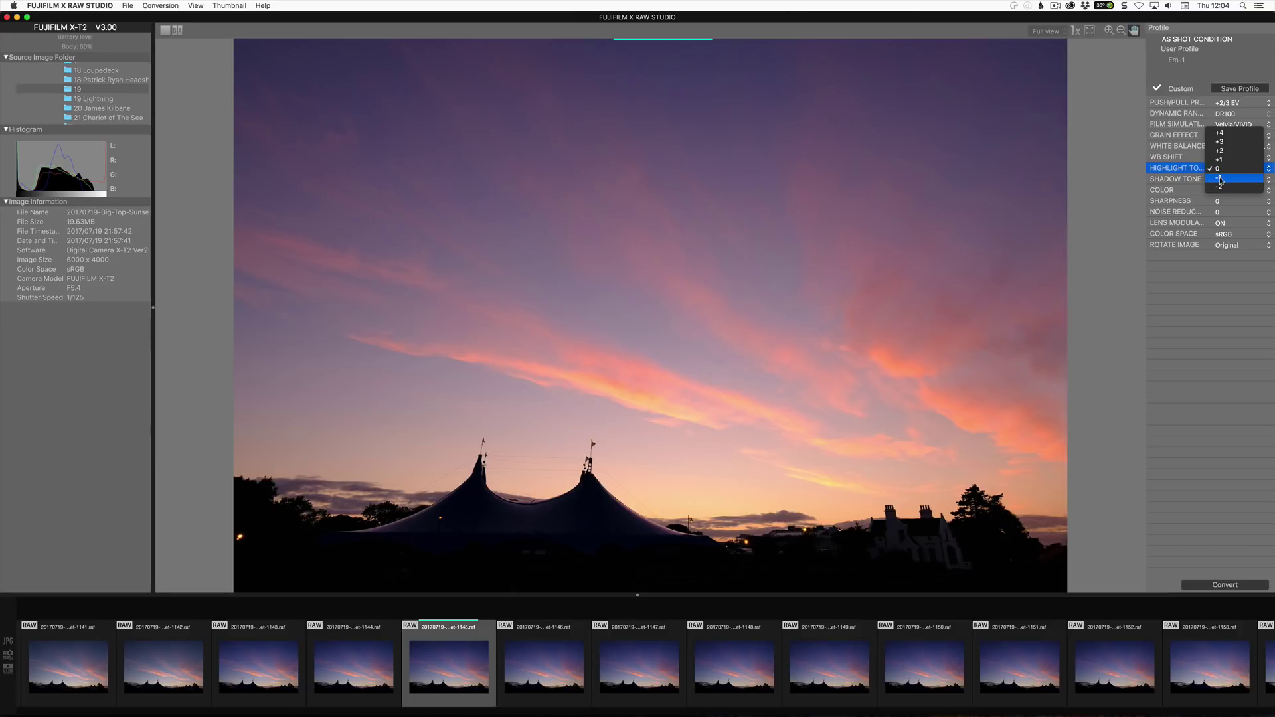
pyautogui.click(1221, 179)
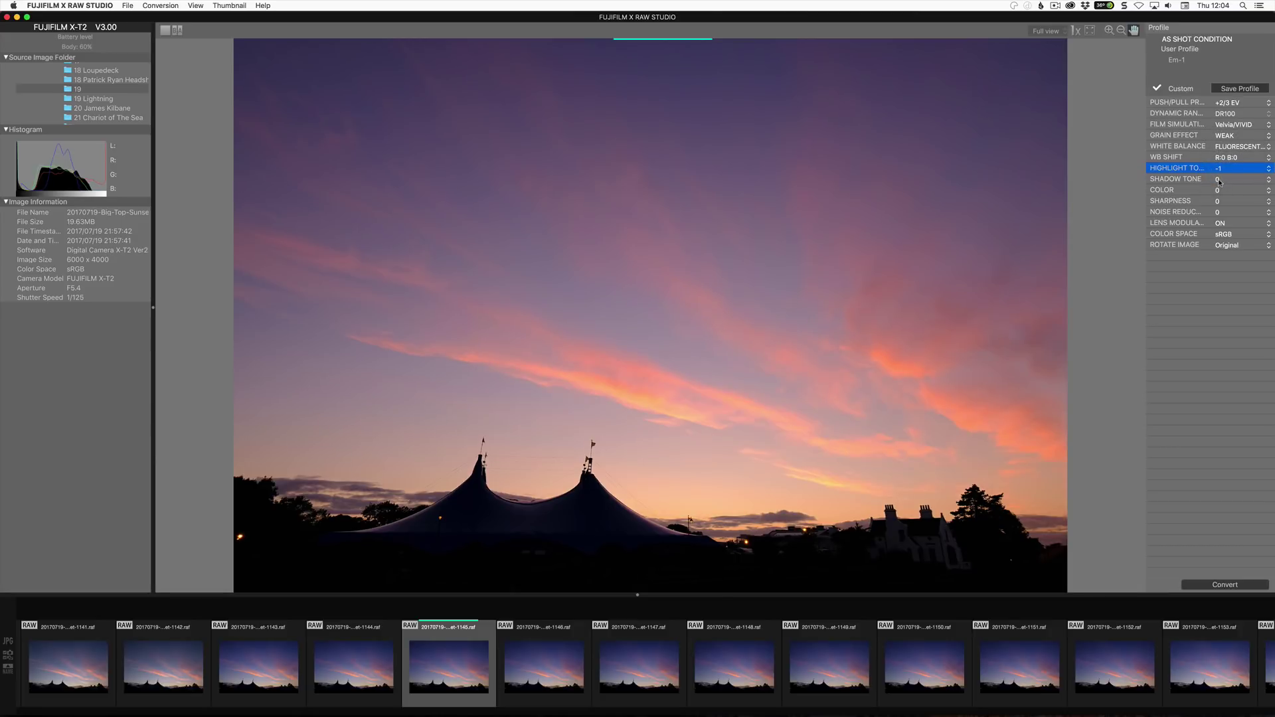
pyautogui.click(1220, 180)
pyautogui.click(1221, 190)
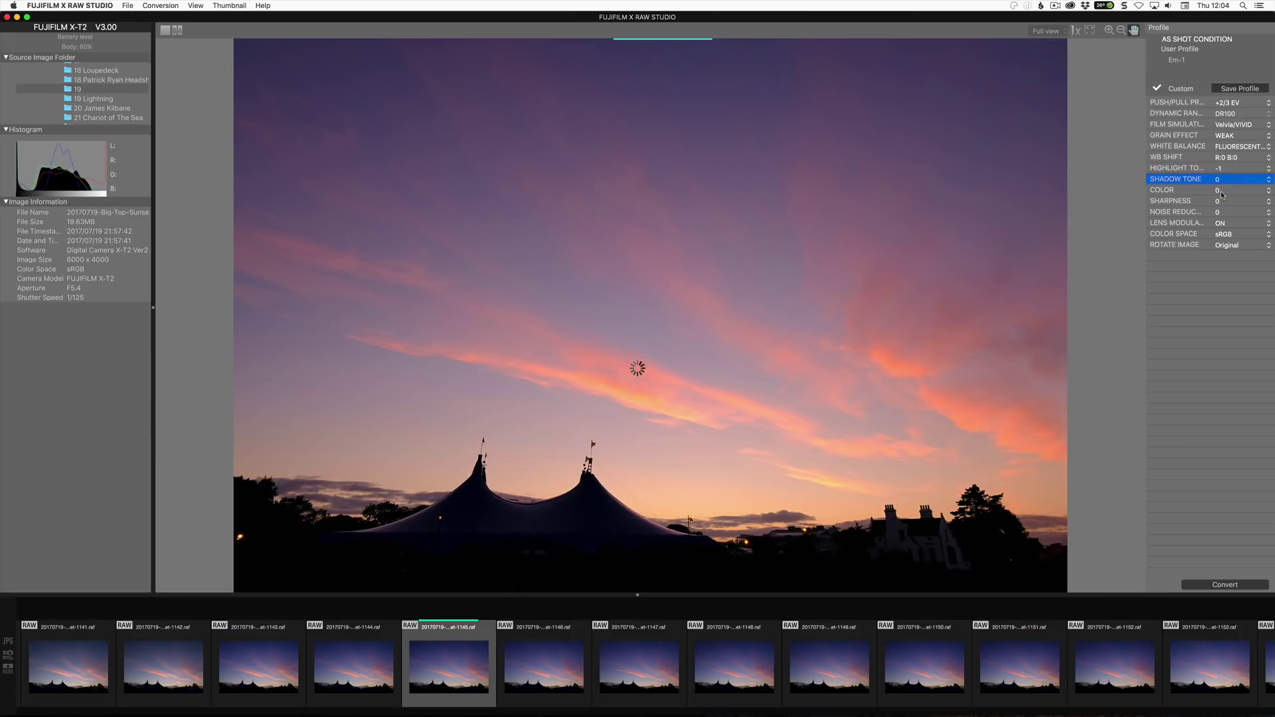
pyautogui.click(1221, 192)
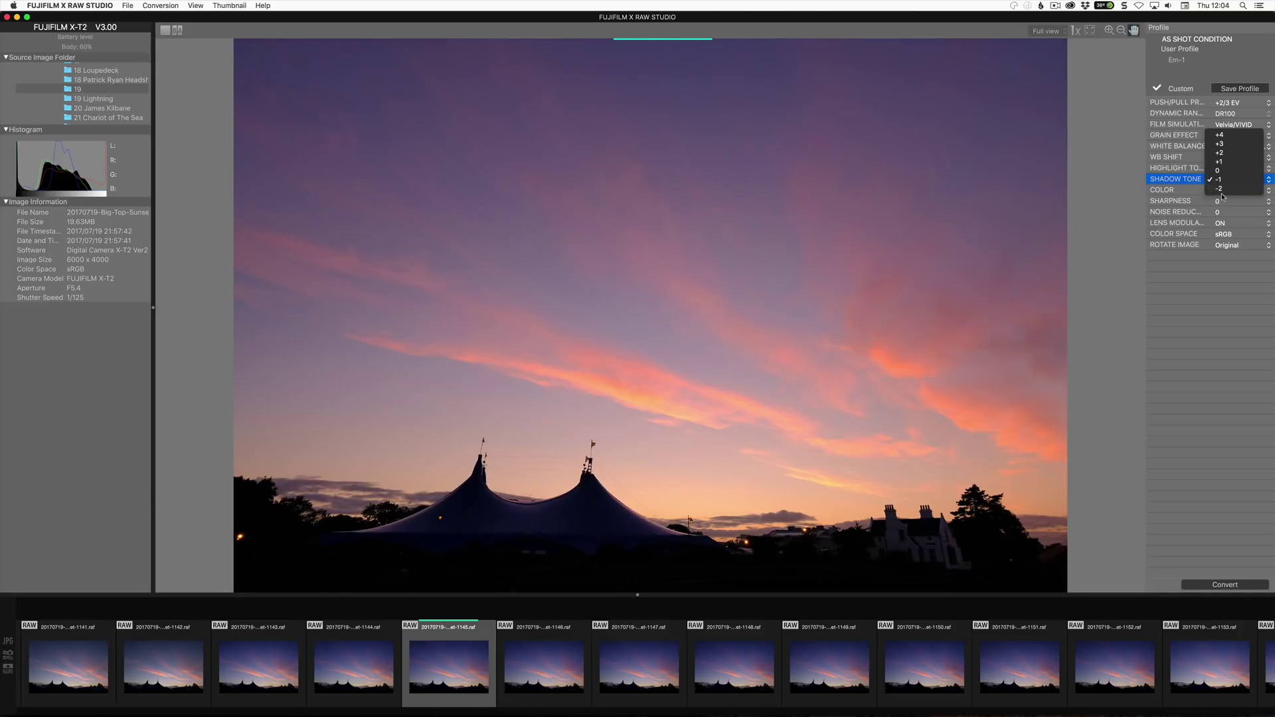
pyautogui.click(1222, 192)
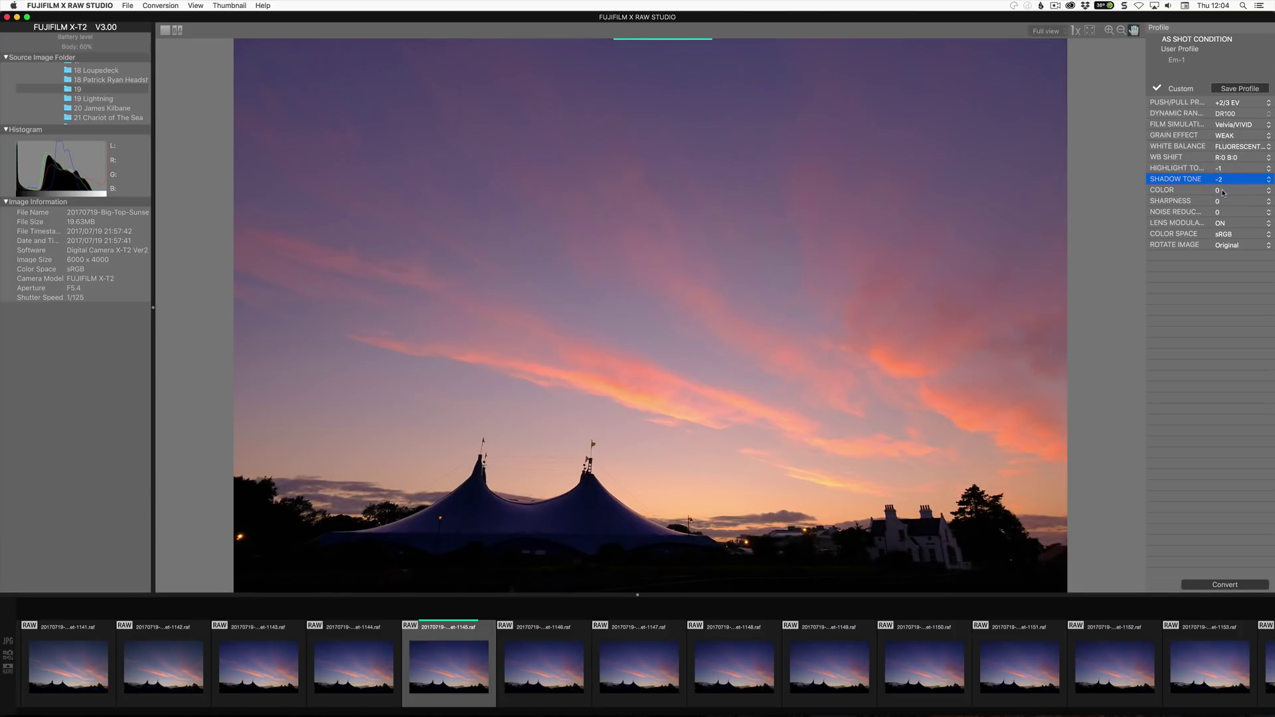
# Raise Color to +2, then to +4
pyautogui.click(1225, 190)
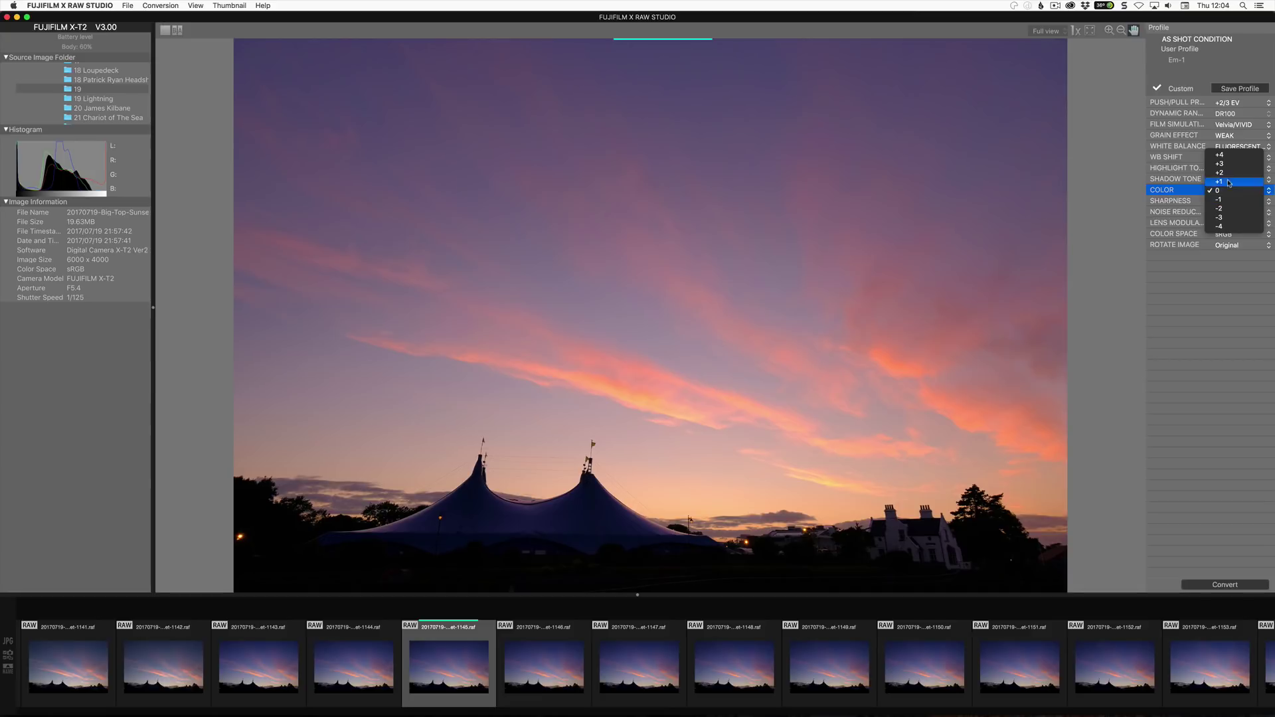
pyautogui.click(1229, 174)
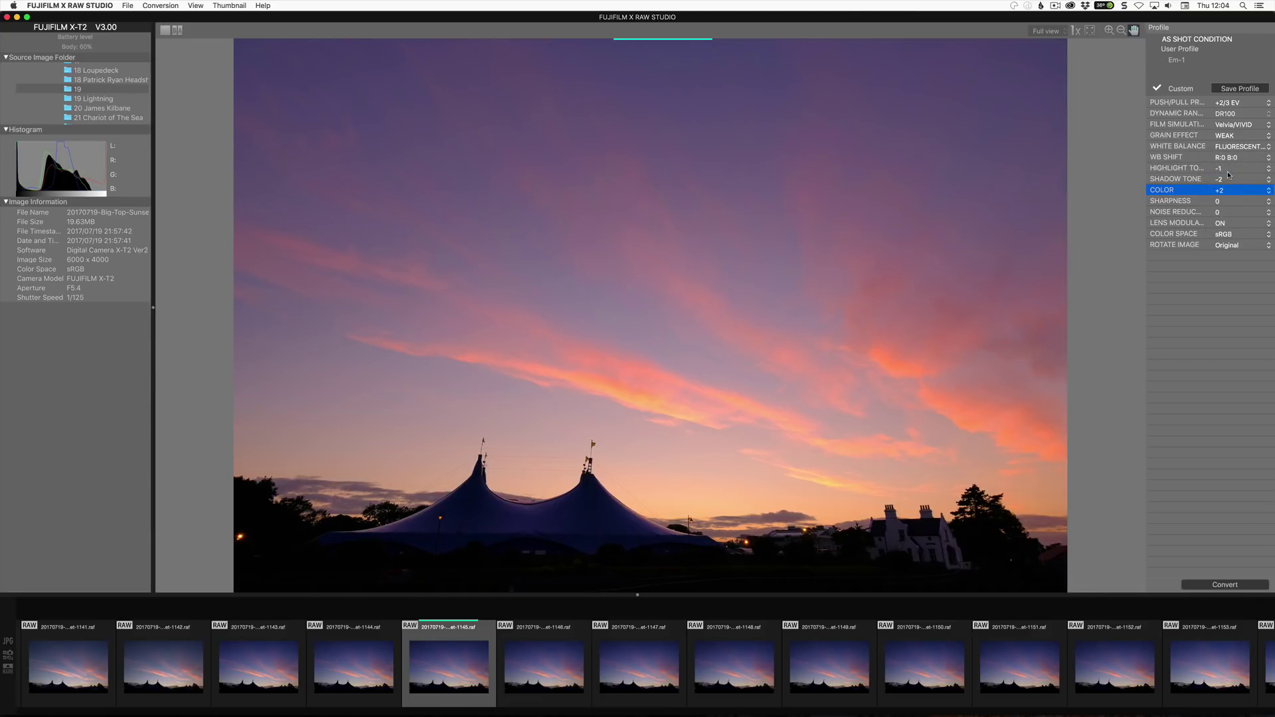
pyautogui.click(1227, 191)
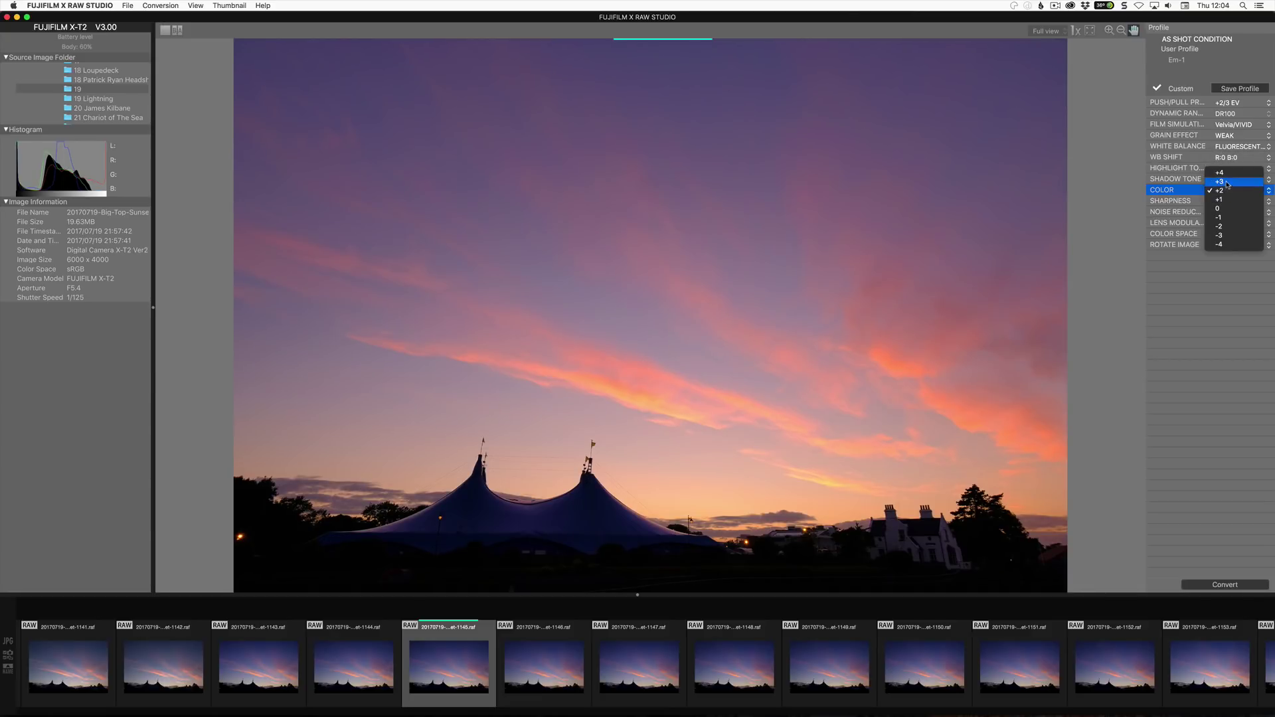
pyautogui.click(1228, 176)
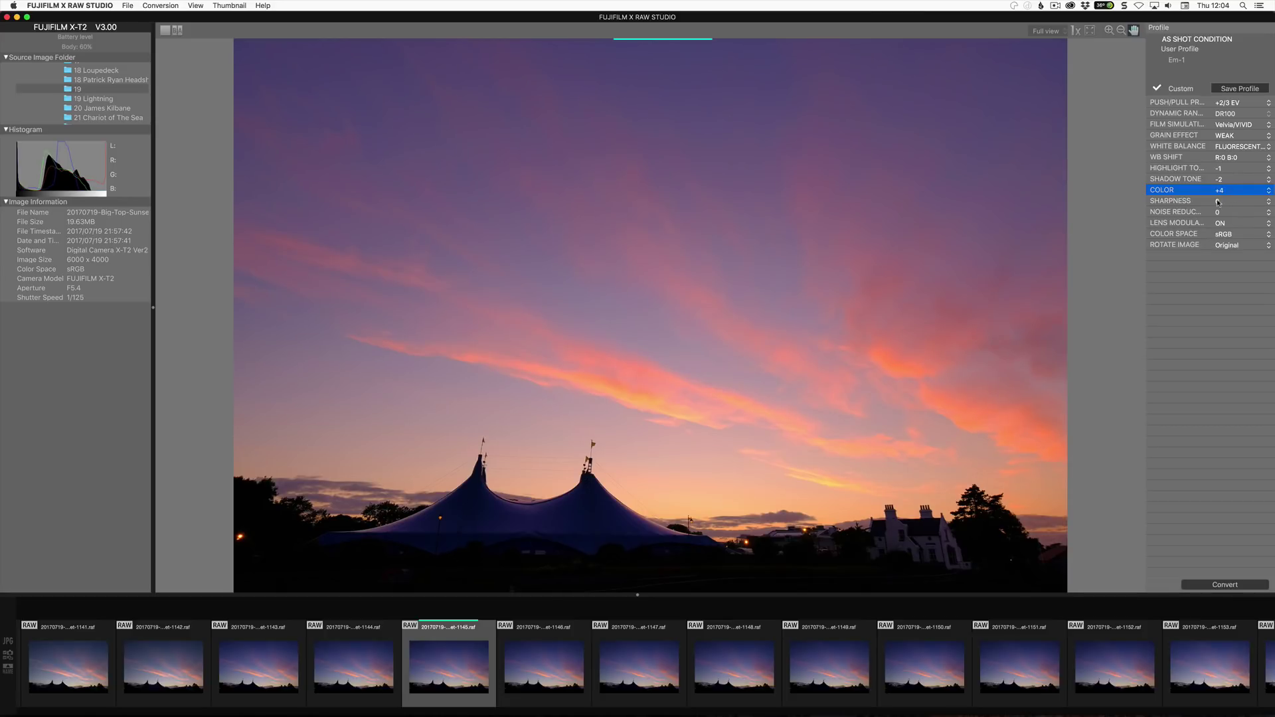
# Set Sharpness to +2, Noise Reduction to +1 and colour space to Adobe RGB
pyautogui.click(1218, 202)
pyautogui.click(1240, 212)
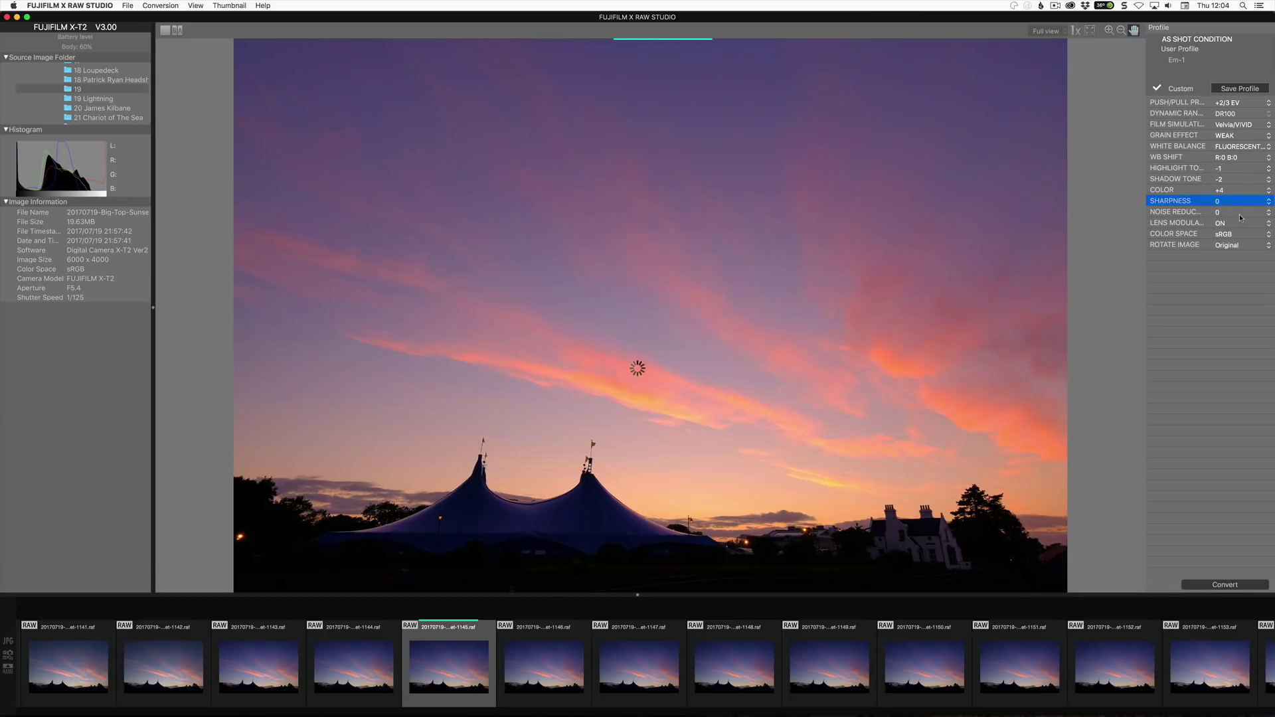
pyautogui.click(1229, 212)
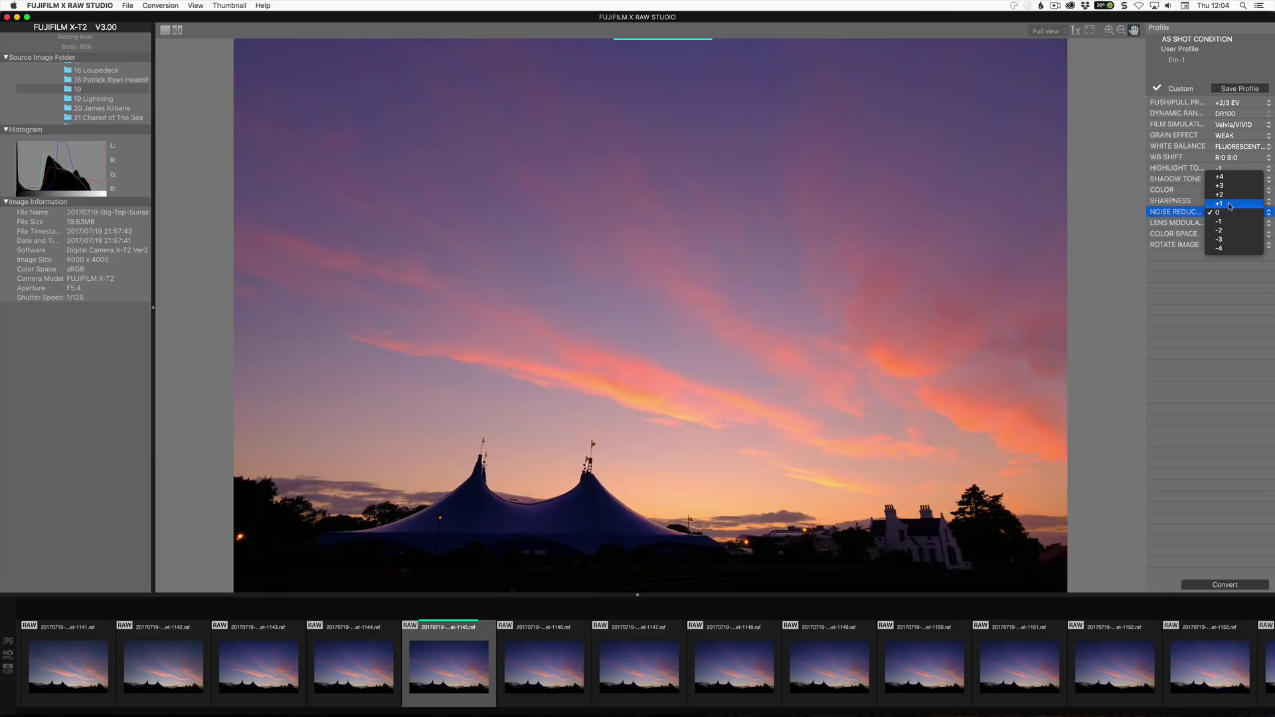
pyautogui.click(1230, 206)
pyautogui.click(1226, 236)
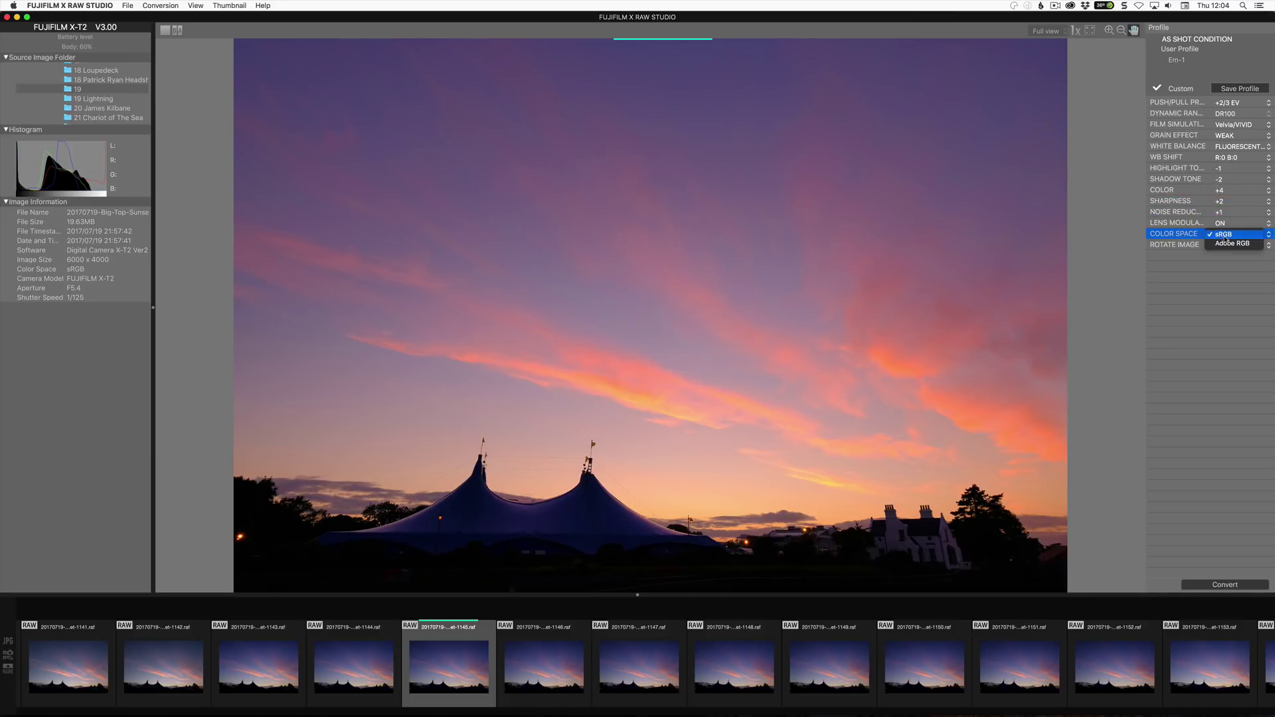
pyautogui.click(1229, 243)
# Save the current settings as user profile 'Sunset', then convert the sunset RAW to JPEG
pyautogui.click(1240, 89)
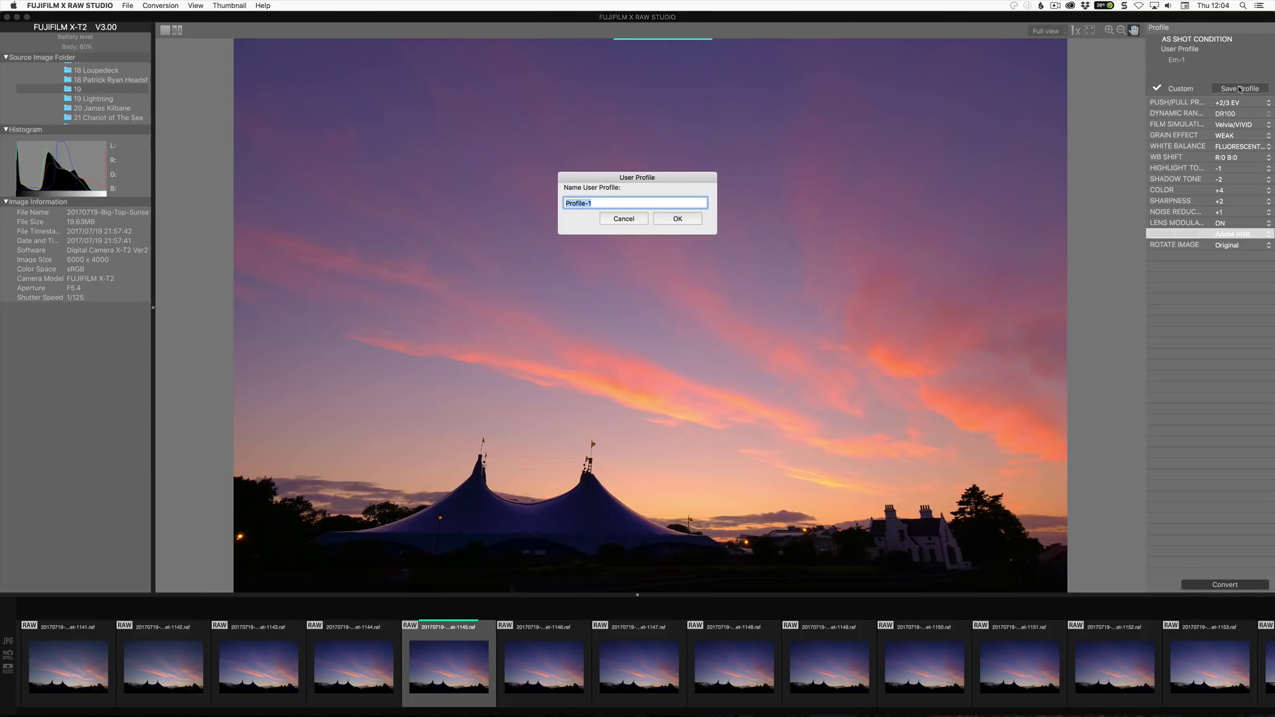
pyautogui.write('Sunset')
pyautogui.press('Return')
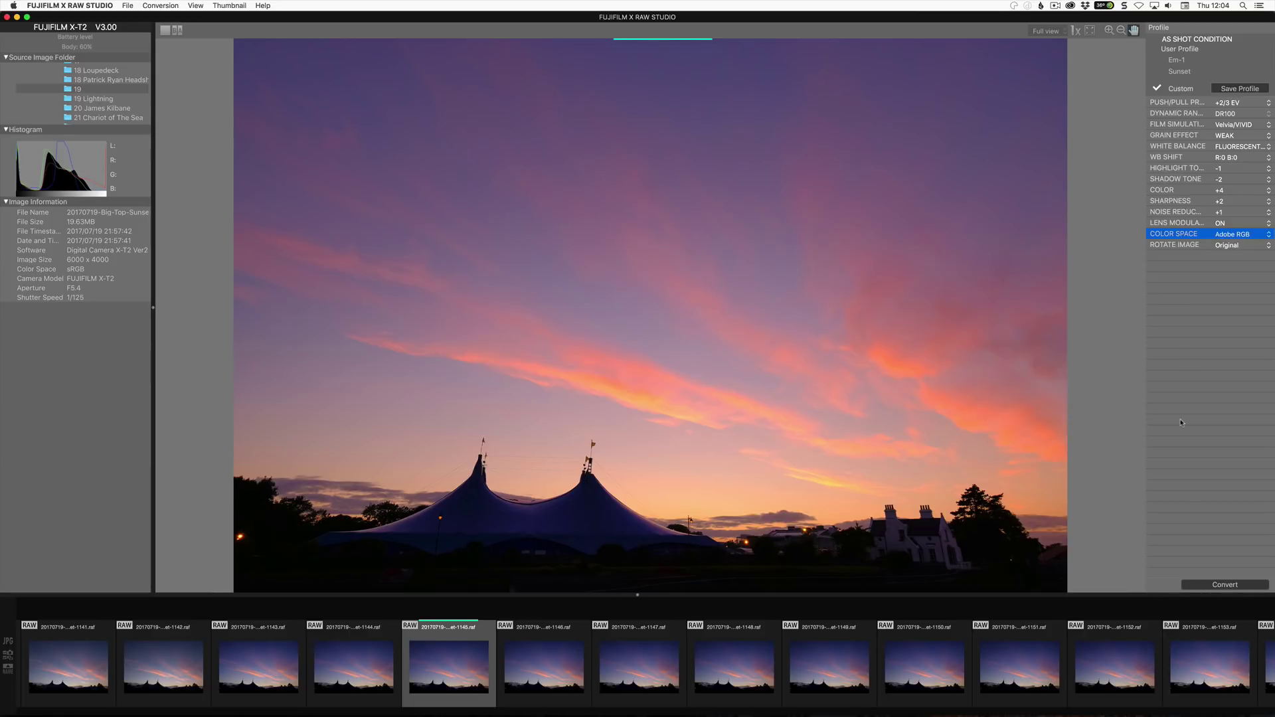
pyautogui.click(1201, 586)
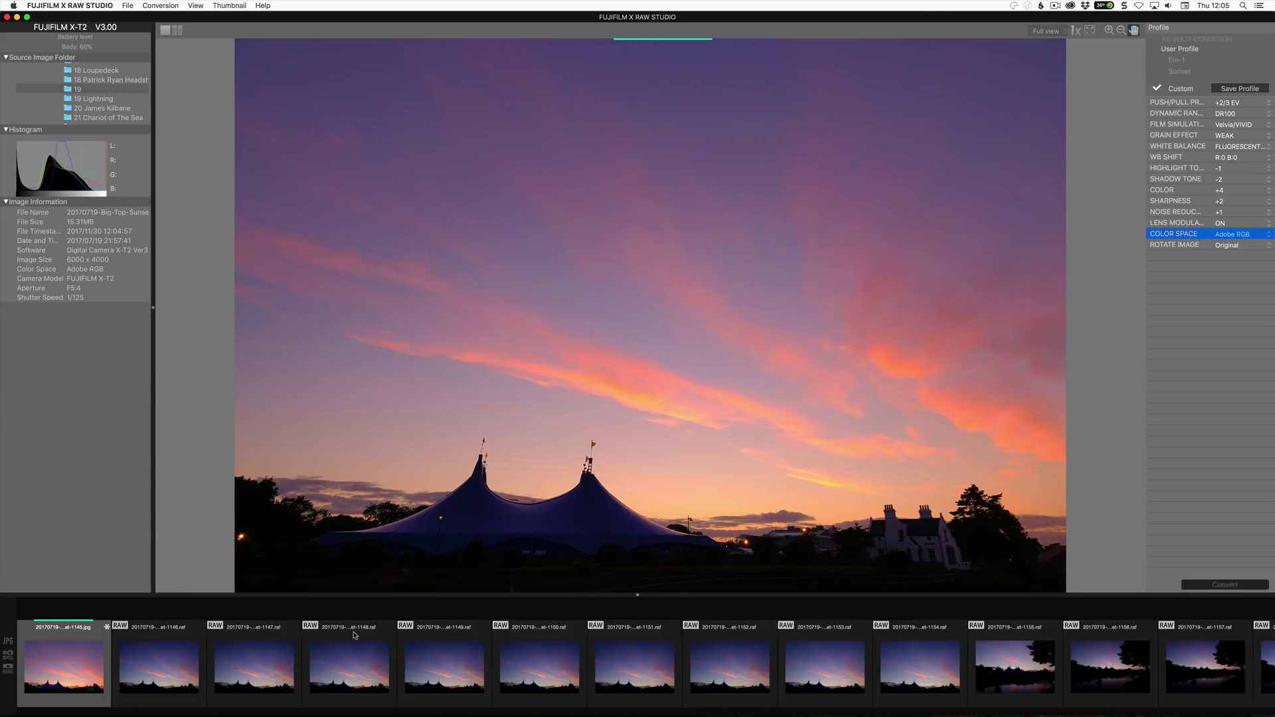
# Browse the filmstrip, turn on the JPG file filter, and scroll back to the converted sunset JPG
pyautogui.hscroll(-5, 356, 636)
pyautogui.hscroll(-2, 355, 636)
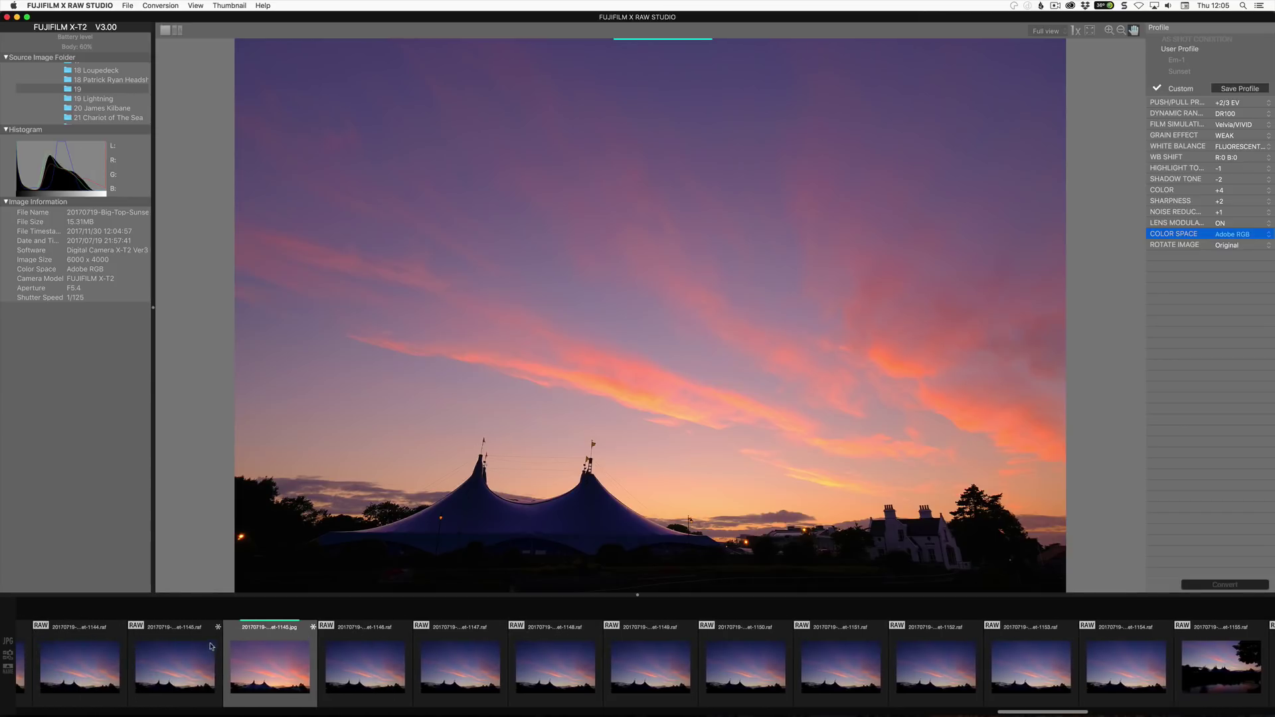
pyautogui.hscroll(1, 141, 648)
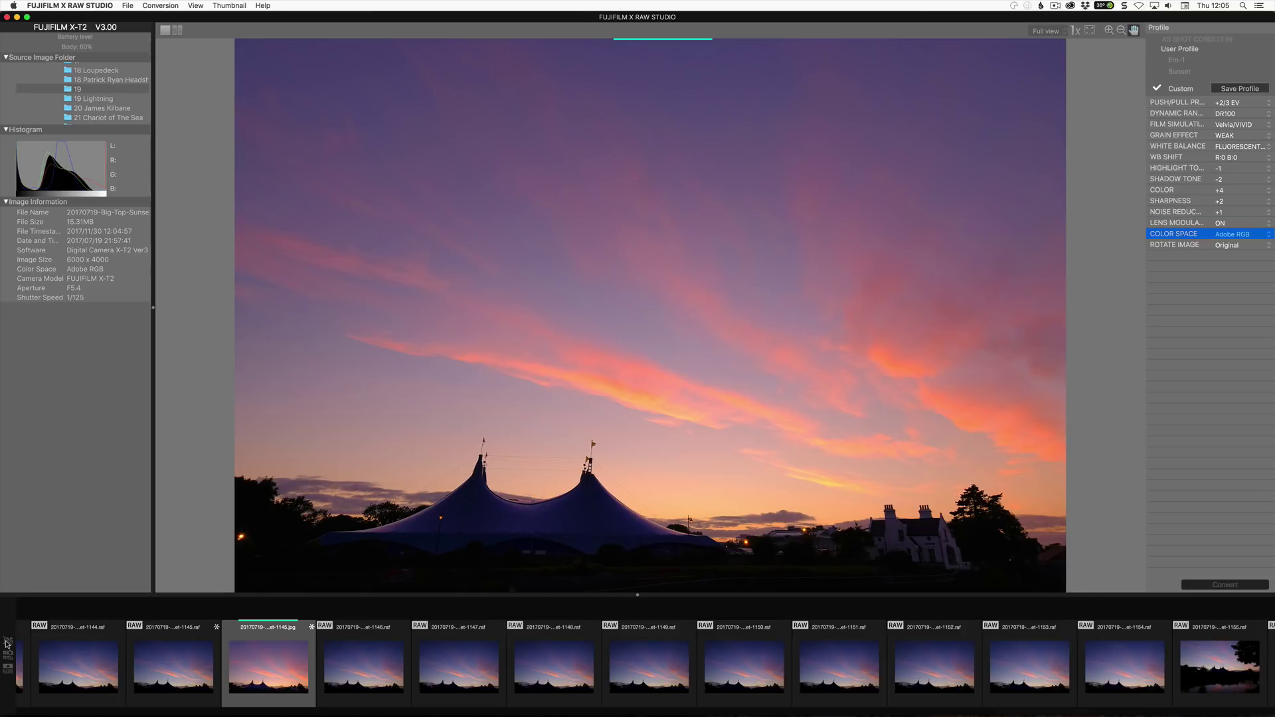
pyautogui.hscroll(15, 7, 643)
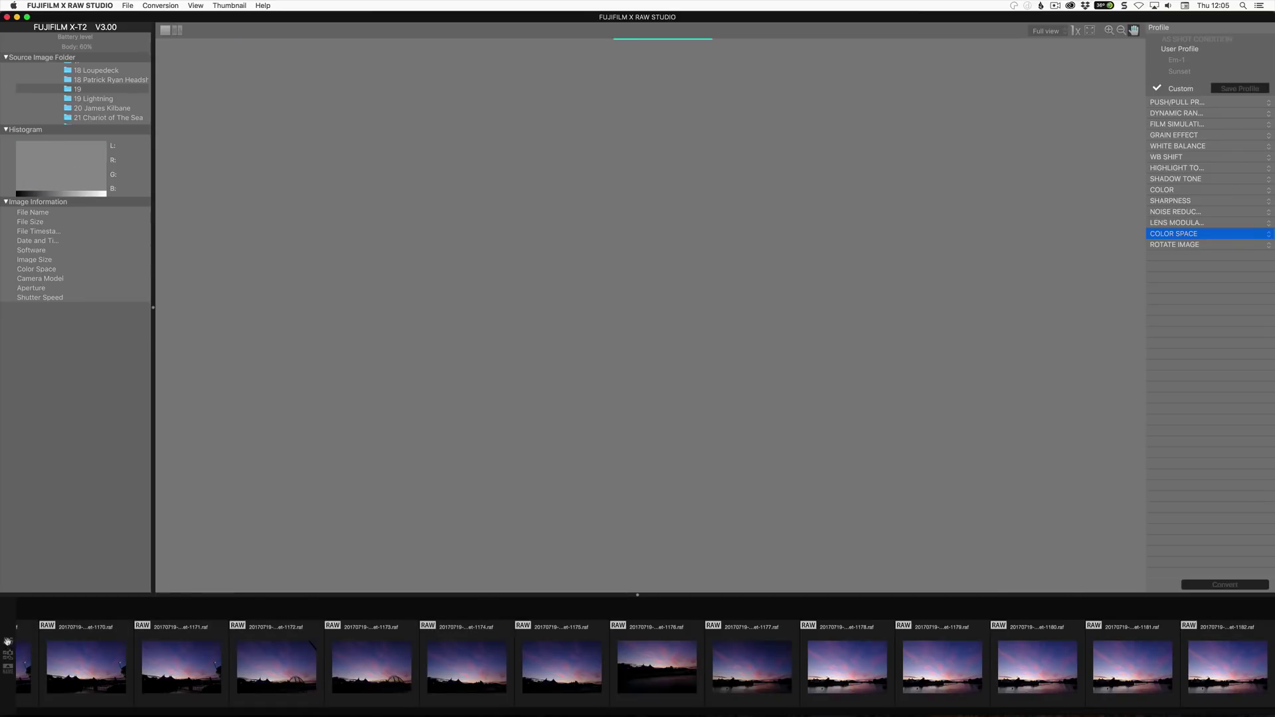
pyautogui.click(8, 642)
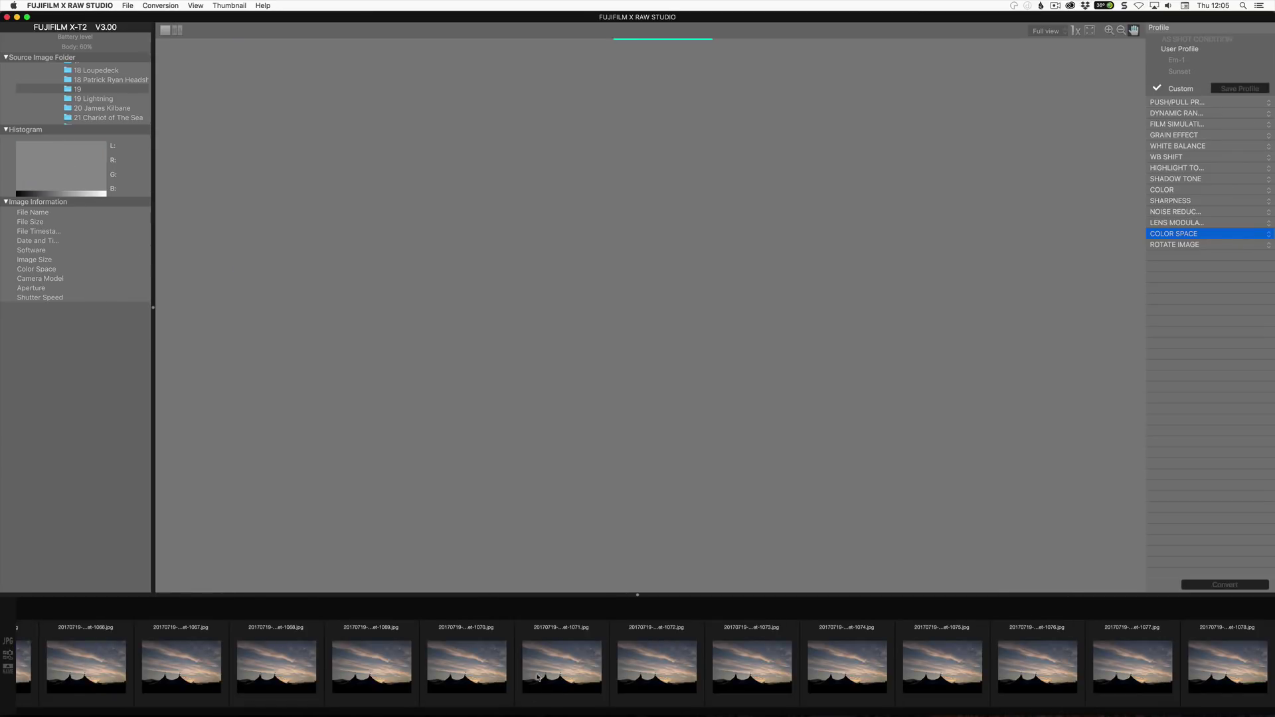
pyautogui.hscroll(10, 535, 677)
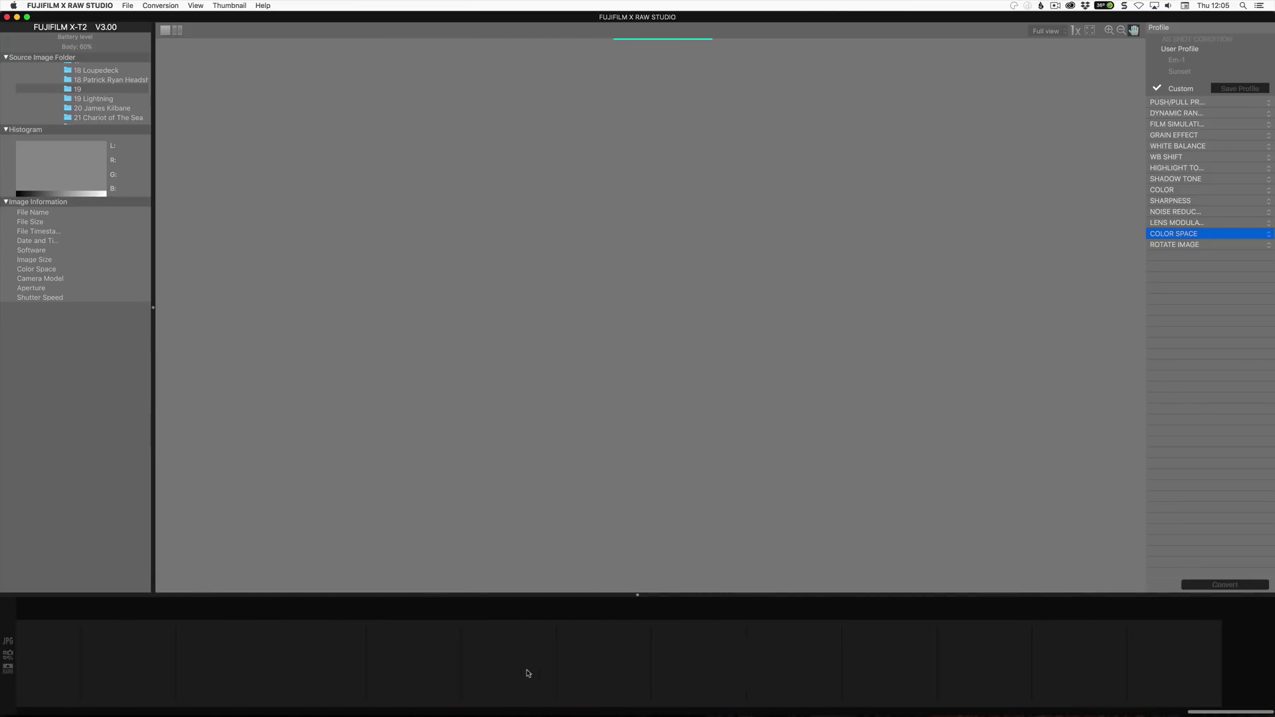
pyautogui.hscroll(-5, 528, 673)
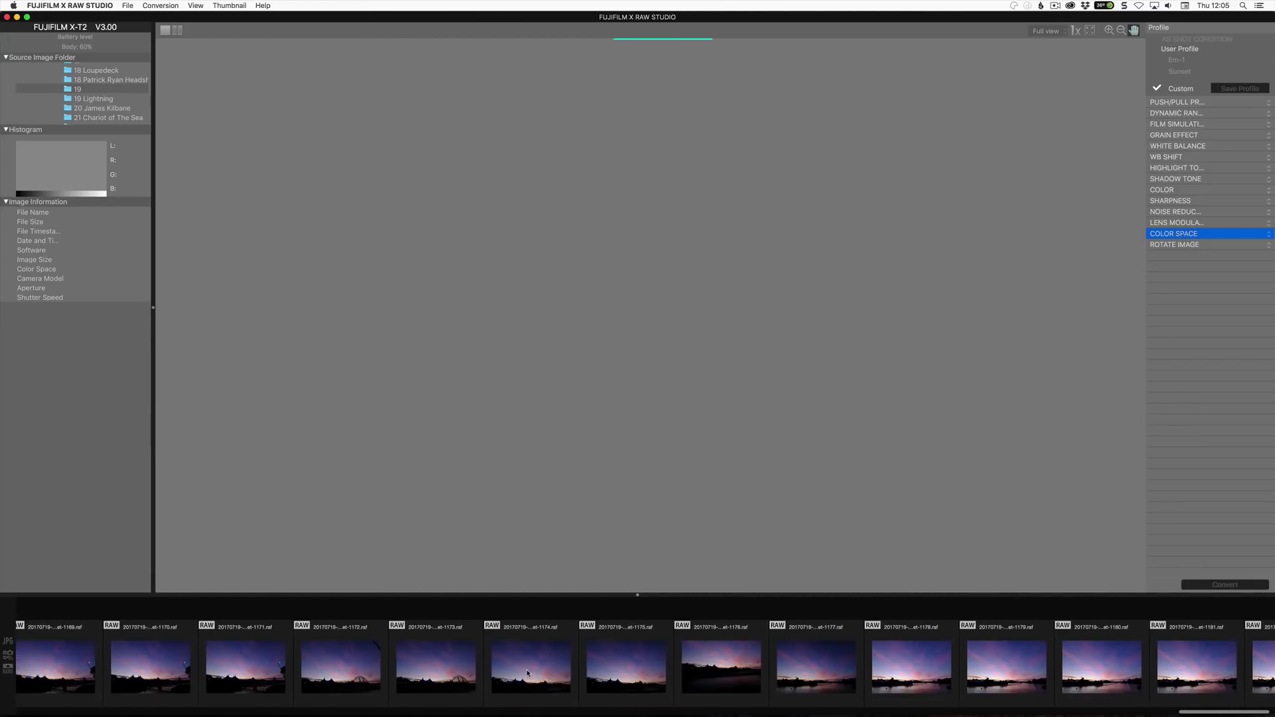
pyautogui.hscroll(-6, 528, 673)
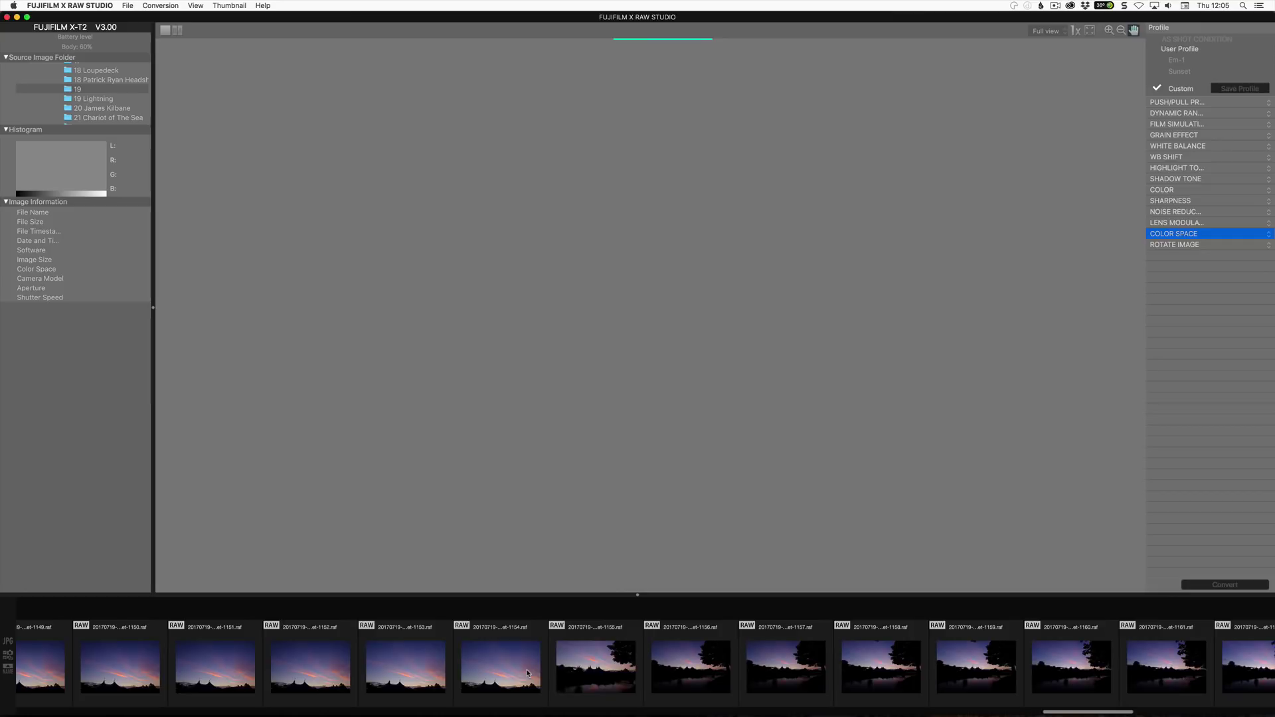
pyautogui.hscroll(-2, 528, 671)
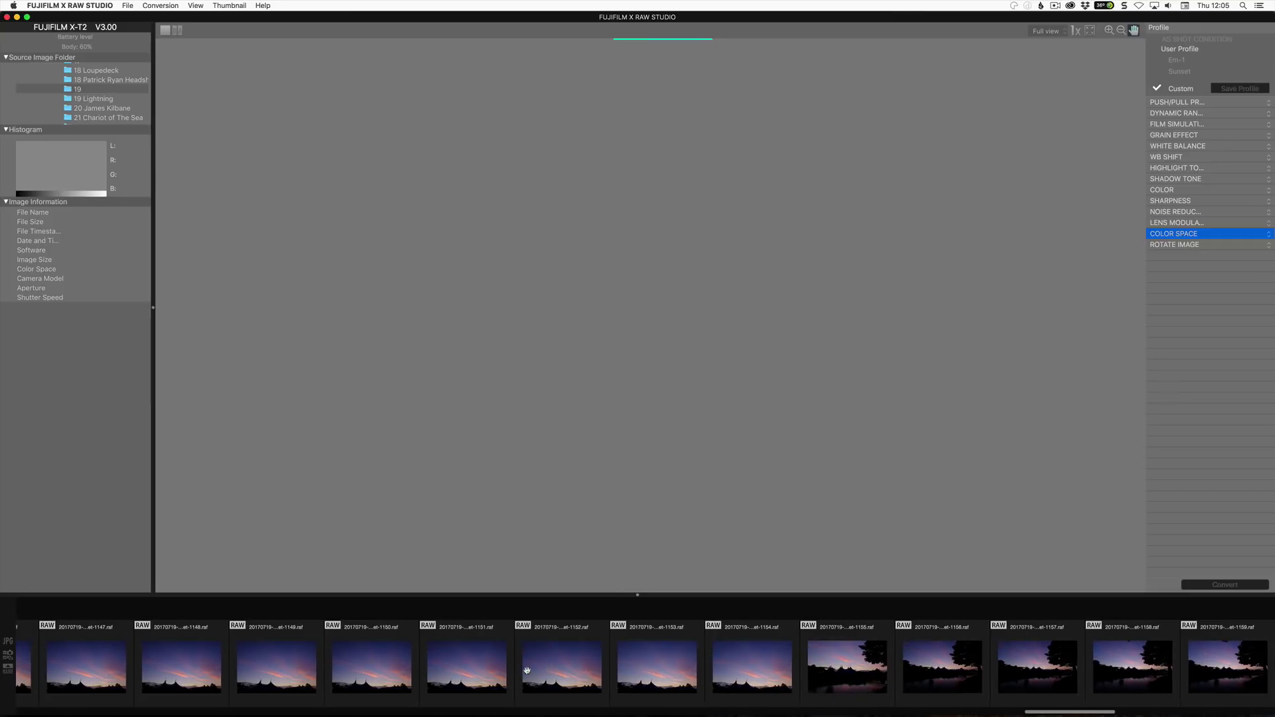
pyautogui.hscroll(-4, 527, 671)
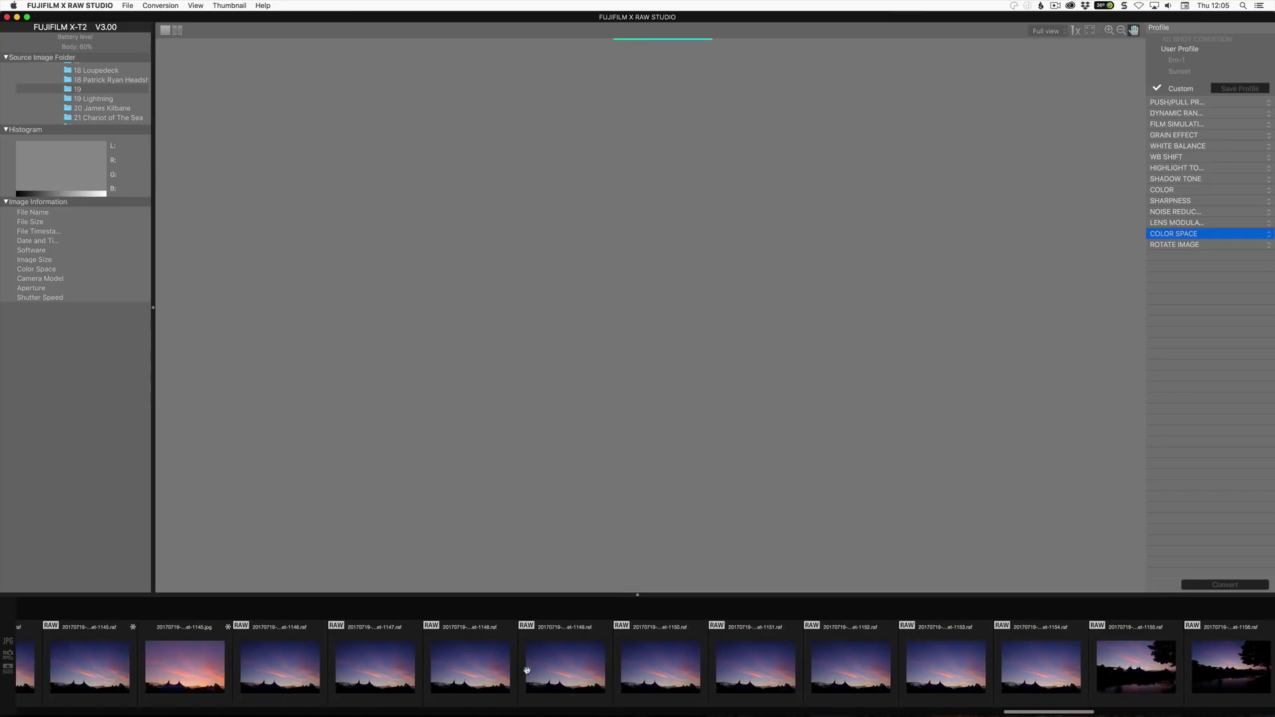
# Show the converted sunset JPEG in the viewer, keeping the filmstrip sort order unchanged
pyautogui.click(252, 657)
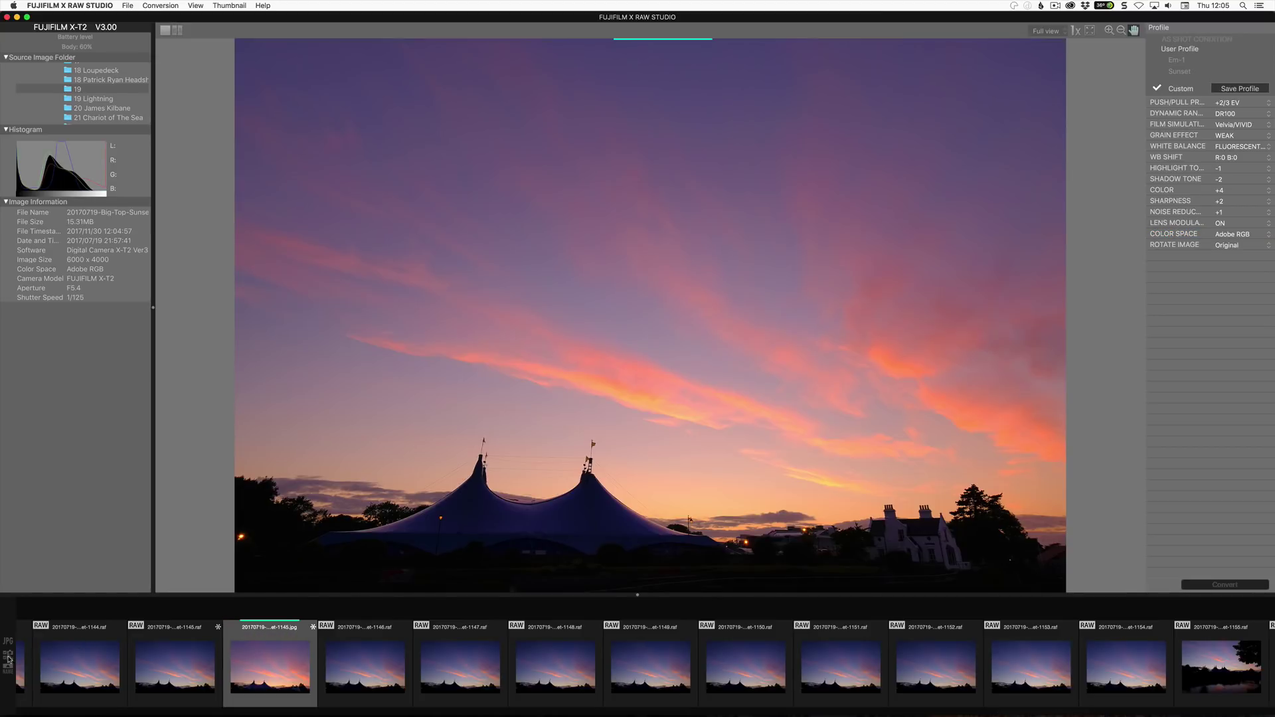
pyautogui.click(8, 659)
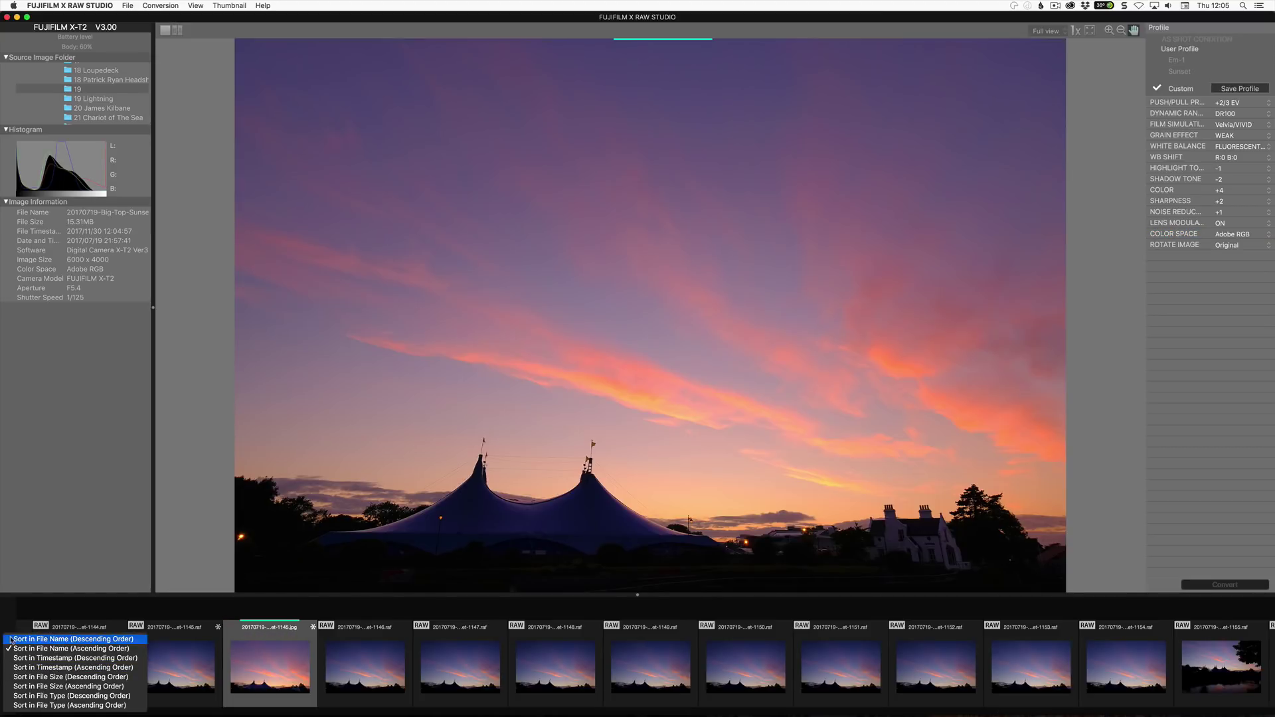
pyautogui.click(10, 649)
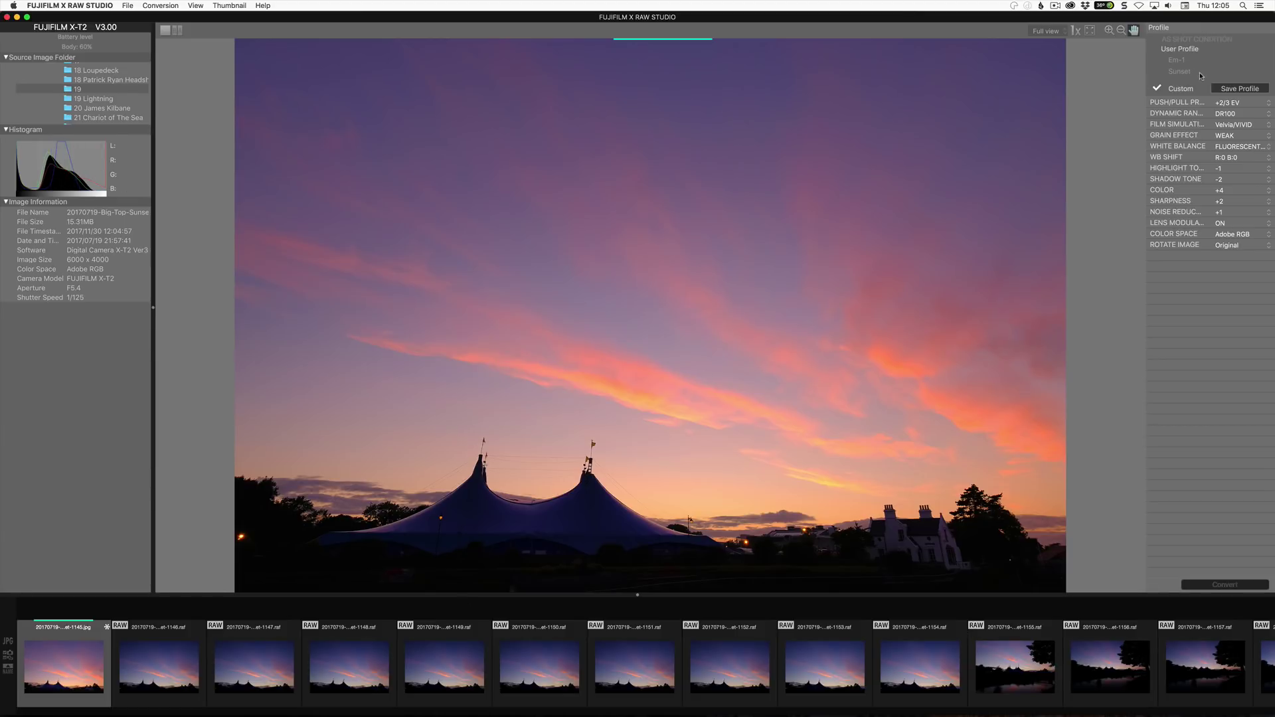
# Open the next sunset RAW and apply the saved 'Sunset' user profile to it
pyautogui.click(169, 661)
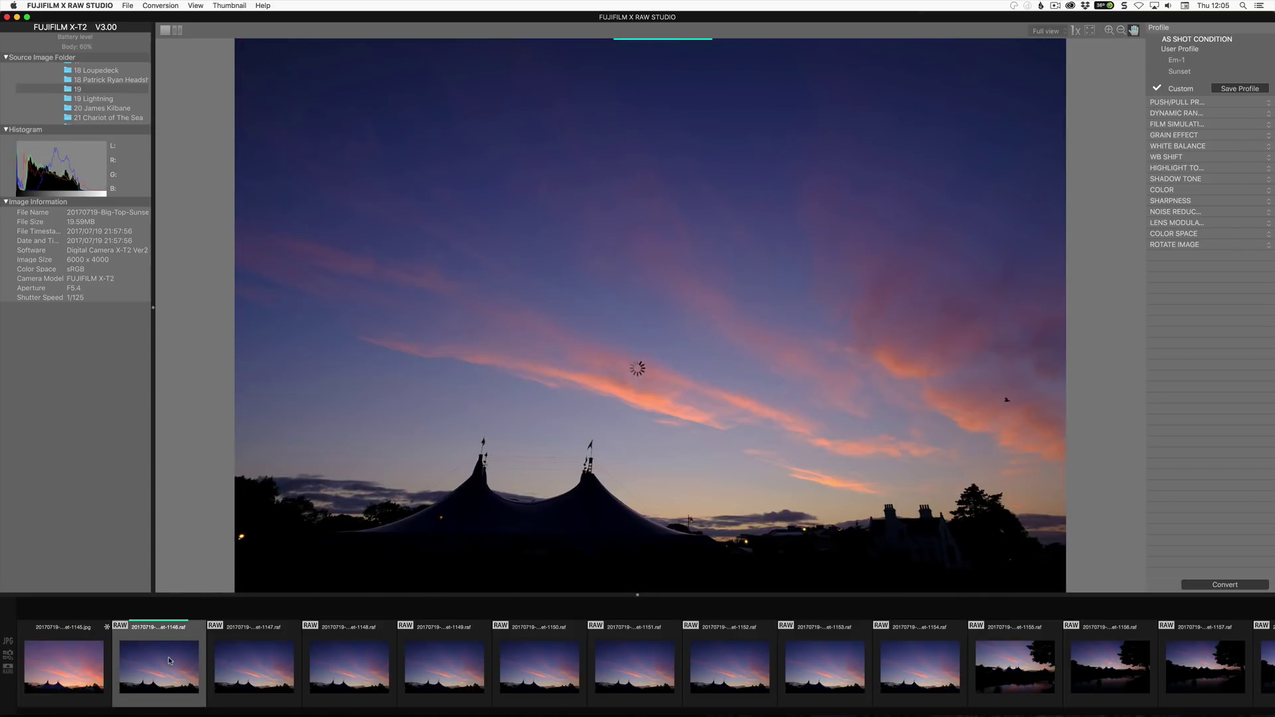
pyautogui.click(1180, 72)
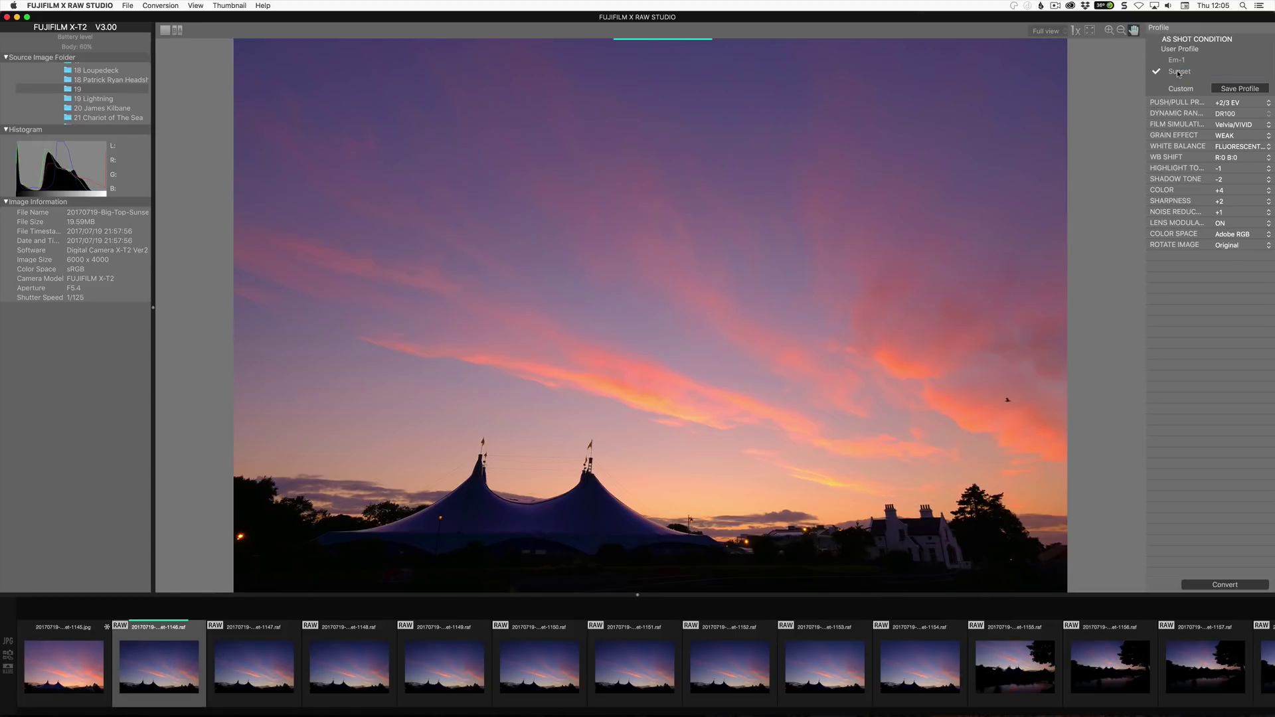